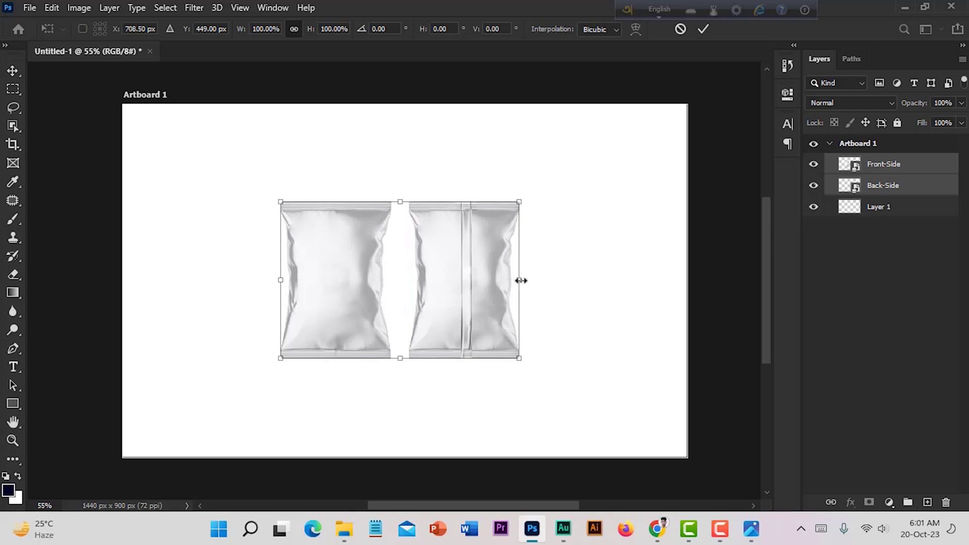
# Scale the front and back pouches together to about 152% and position the pair near the centre of the artboard
pyautogui.moveTo(573, 284); pyautogui.dragTo(507, 281)
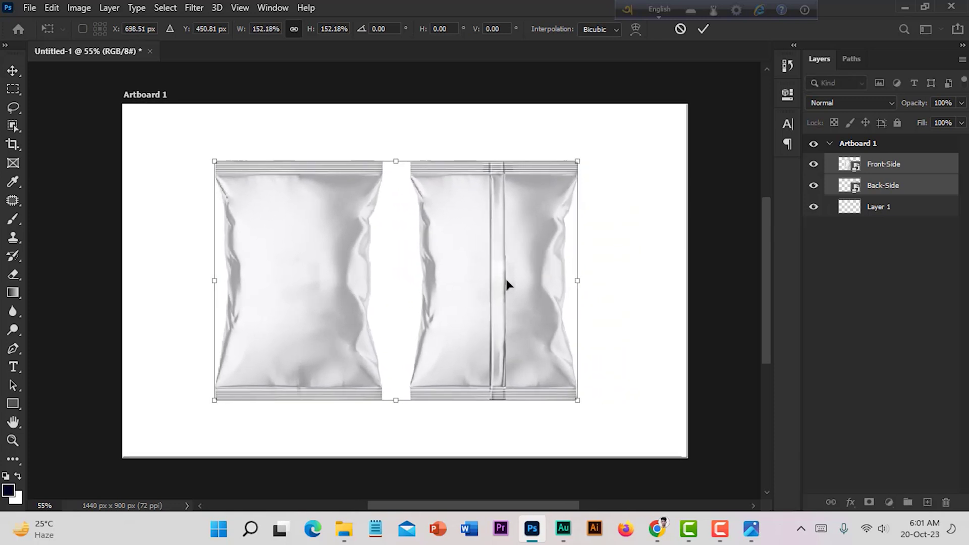
pyautogui.click(11, 74)
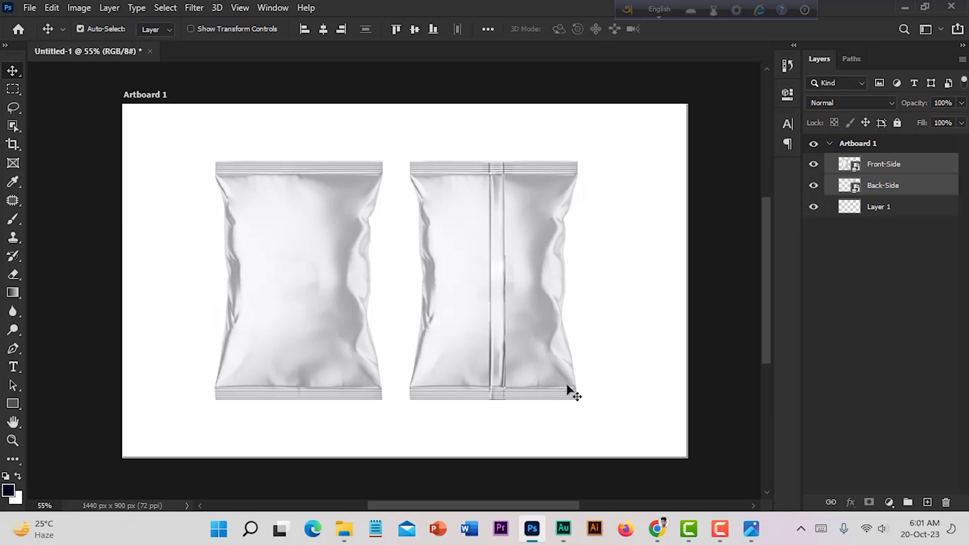
pyautogui.click(720, 361)
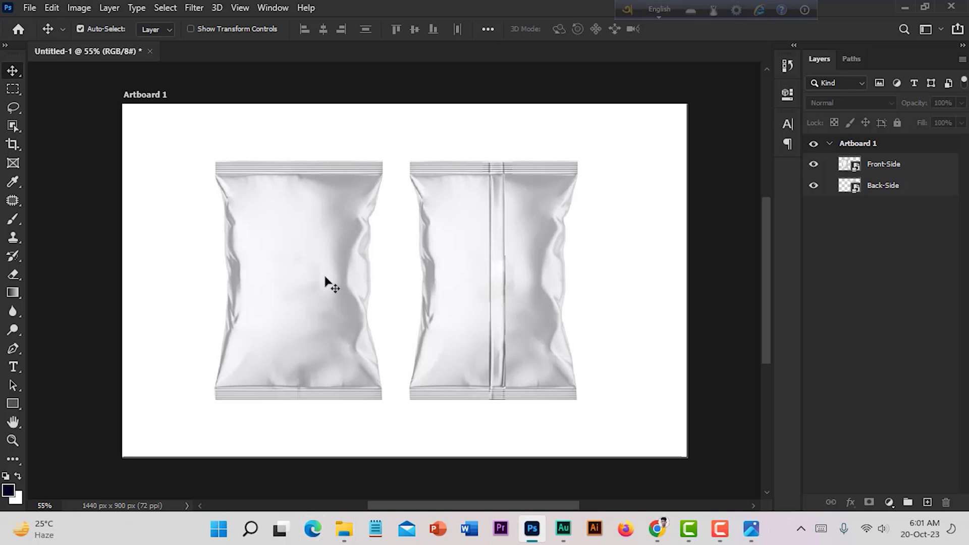
# Examine the Chanachur.png label design in the Packaging mockup folder and return to Photoshop
pyautogui.moveTo(344, 529)
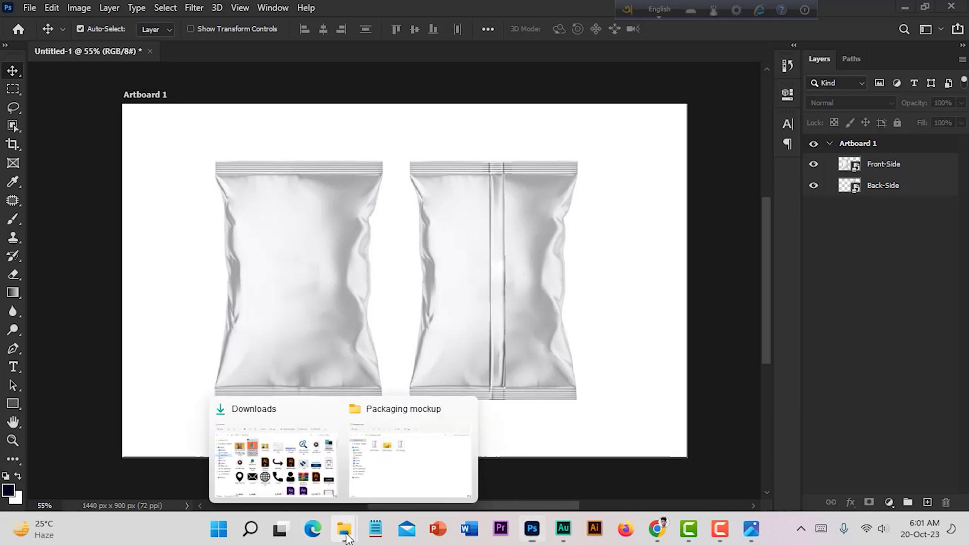
pyautogui.click(406, 464)
pyautogui.doubleClick(444, 187)
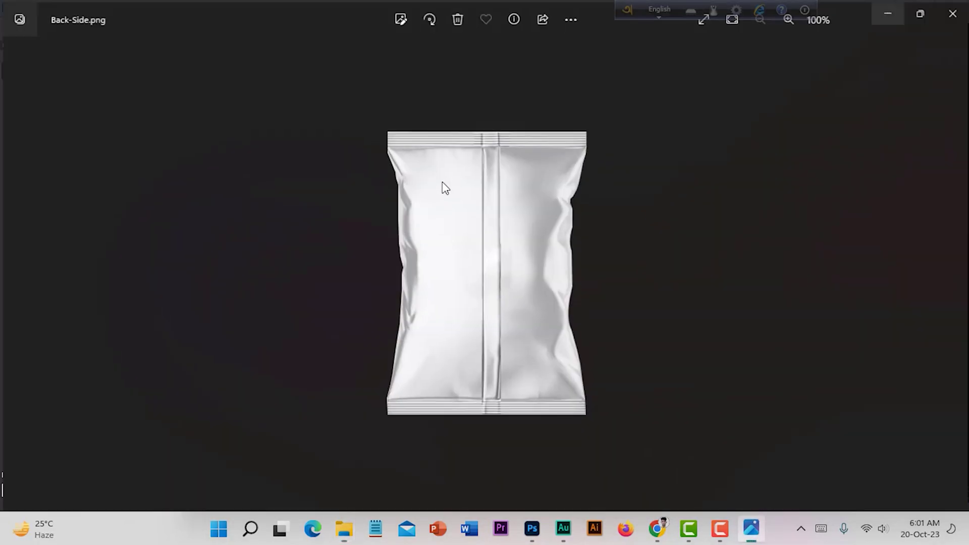
pyautogui.click(515, 36)
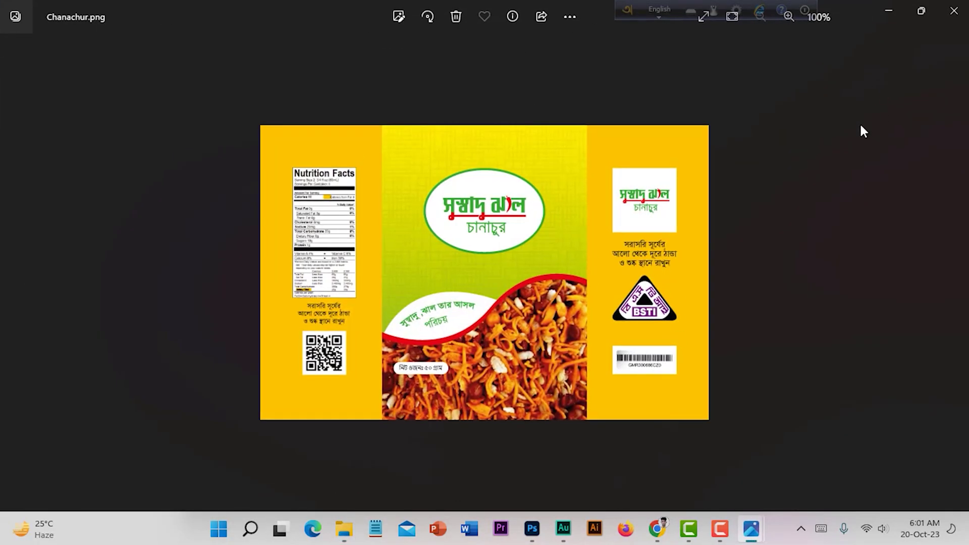
pyautogui.click(892, 9)
pyautogui.click(954, 10)
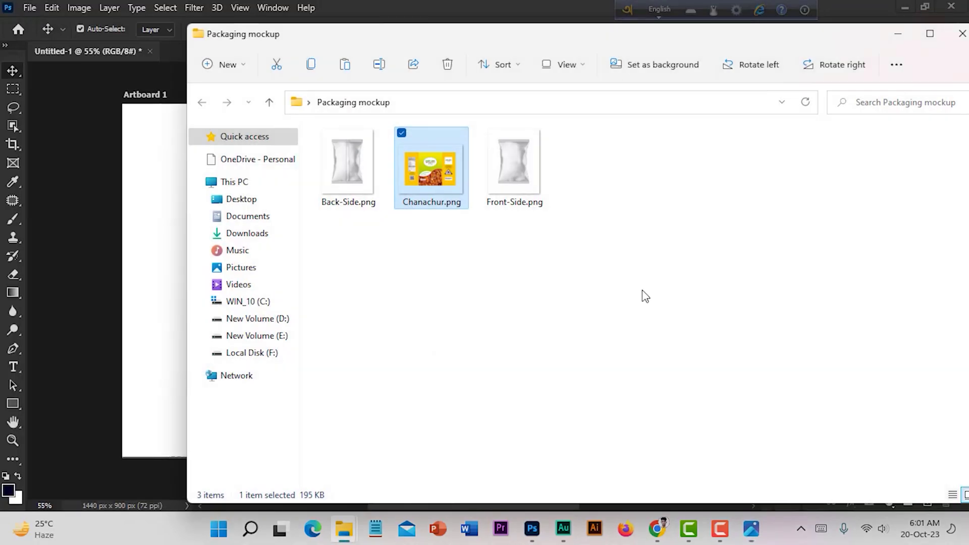
pyautogui.click(533, 538)
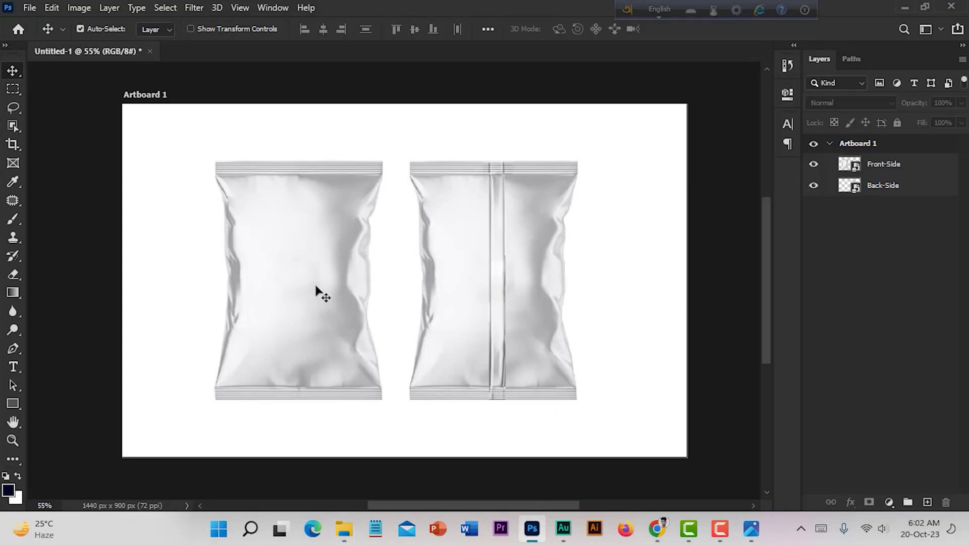
# Draw a rectangle of about 425 × 608 px covering the front pouch and fill it with colour 7b8fff
pyautogui.click(11, 402)
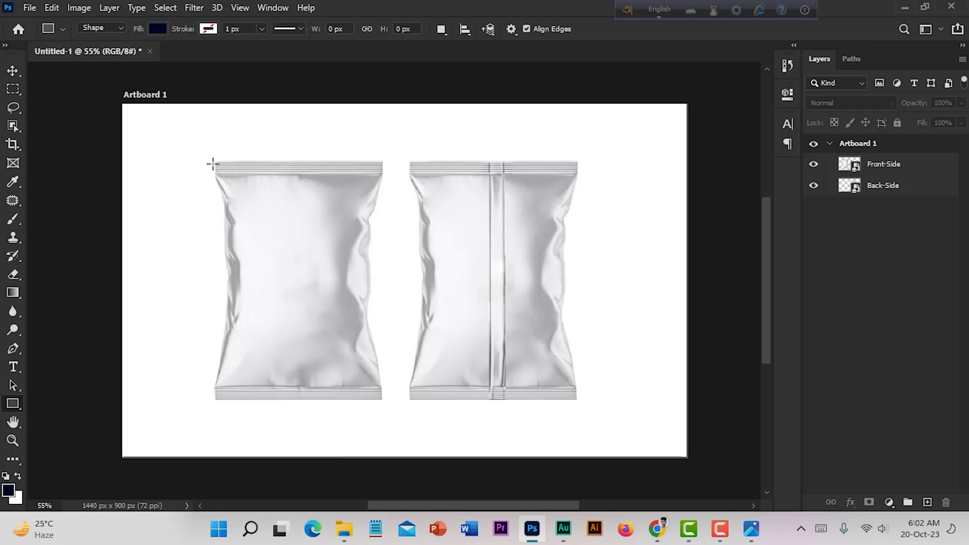
pyautogui.moveTo(214, 161); pyautogui.dragTo(382, 399)
pyautogui.click(748, 91)
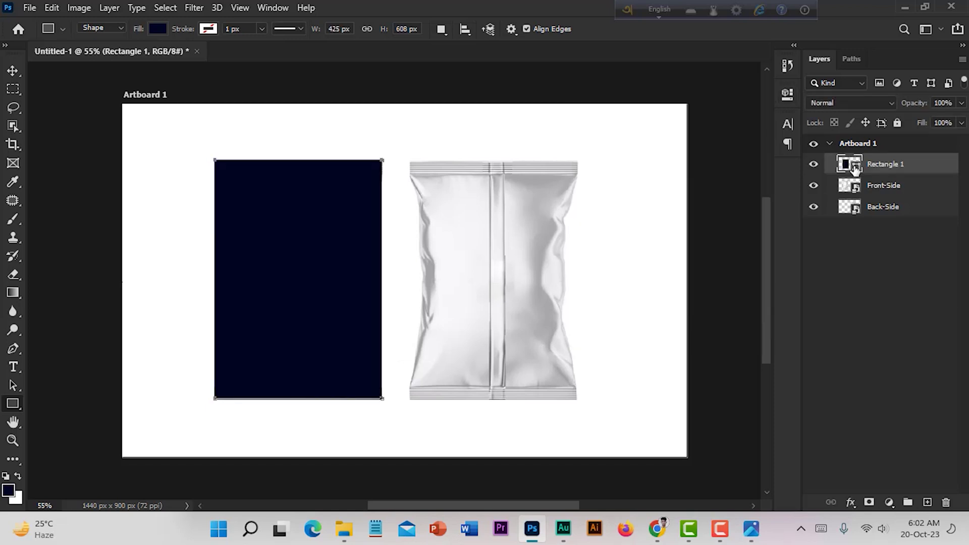
pyautogui.doubleClick(845, 163)
pyautogui.moveTo(706, 363)
pyautogui.mouseDown()
pyautogui.moveTo(727, 378)
pyautogui.moveTo(728, 284)
pyautogui.moveTo(684, 265)
pyautogui.moveTo(641, 265)
pyautogui.mouseUp()
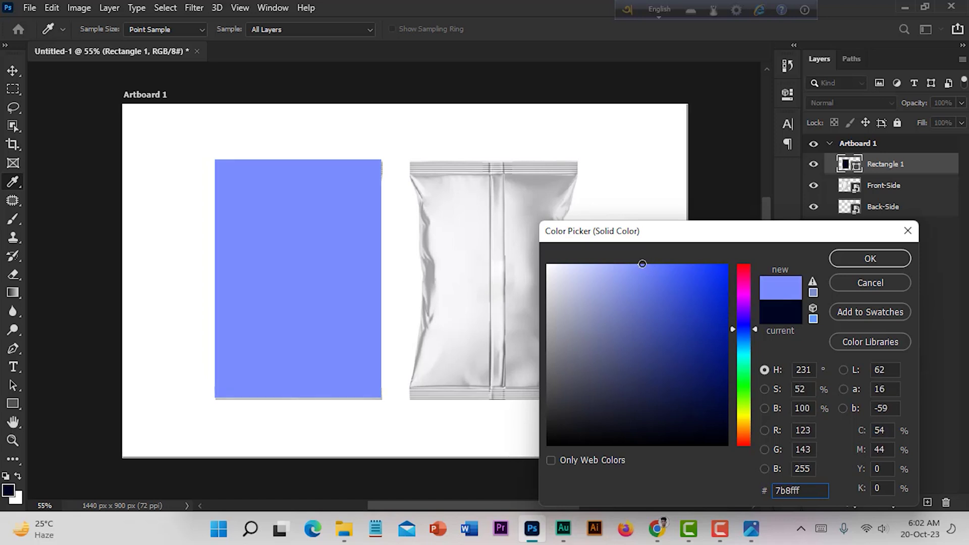
pyautogui.click(845, 255)
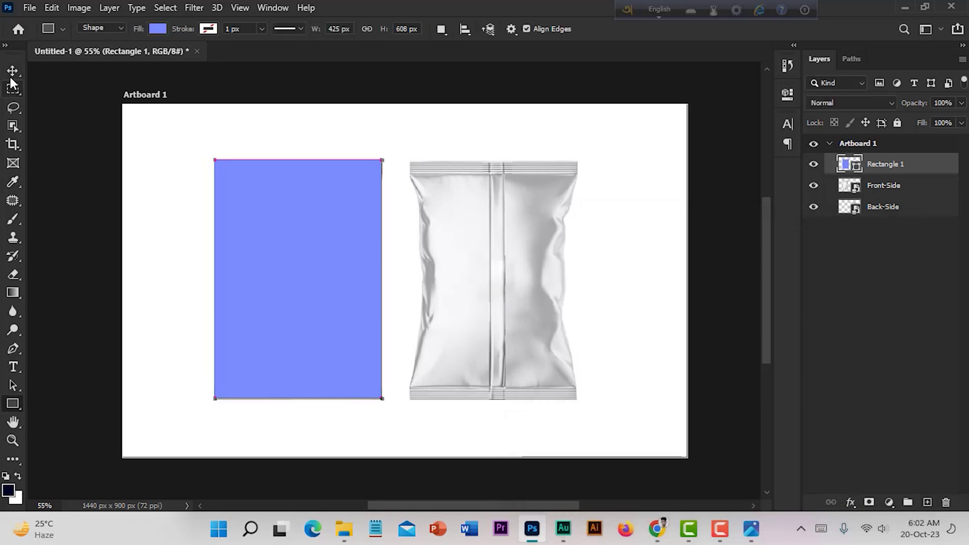
# Duplicate the Rectangle 1 layer and move the lower of the two between the Front-Side and Back-Side layers
pyautogui.click(10, 72)
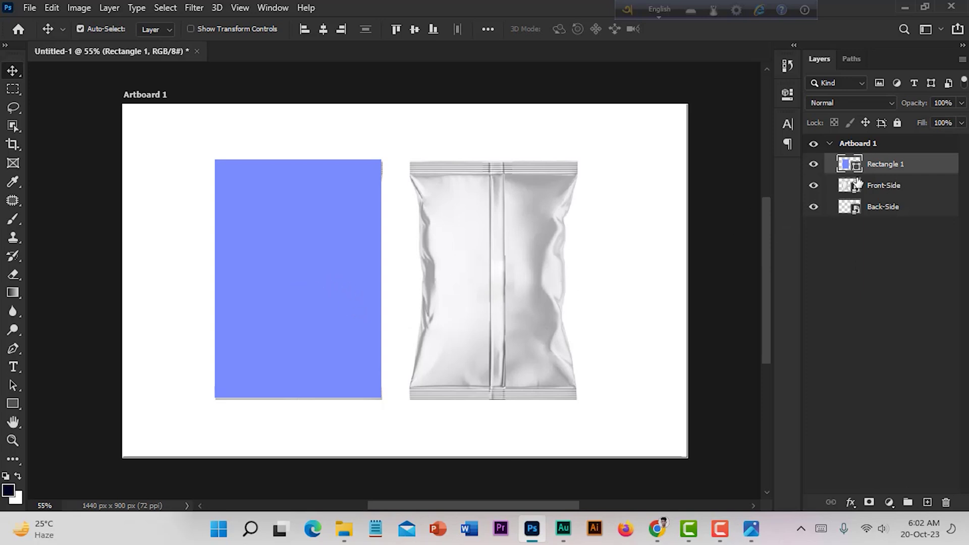
pyautogui.moveTo(893, 169); pyautogui.dragTo(929, 503)
pyautogui.click(912, 186)
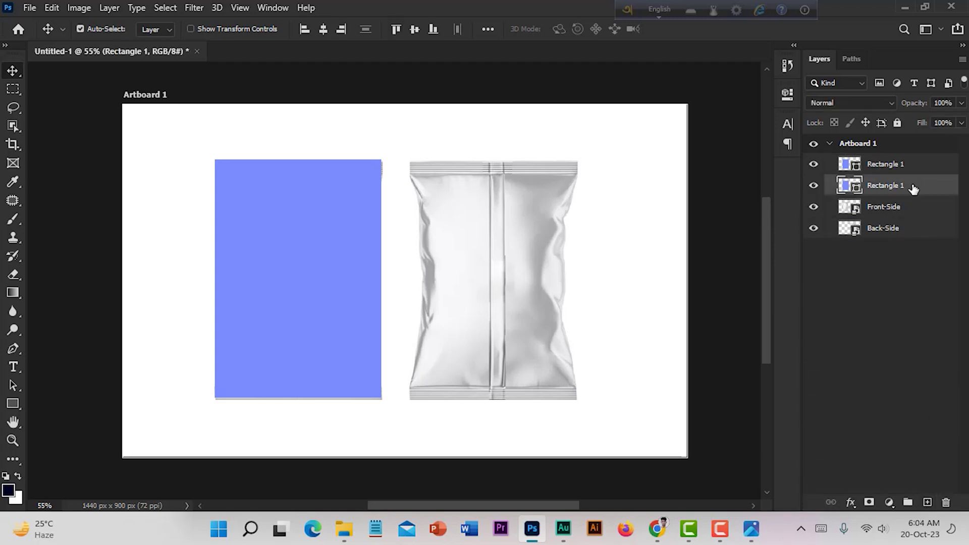
pyautogui.moveTo(906, 188); pyautogui.dragTo(914, 224)
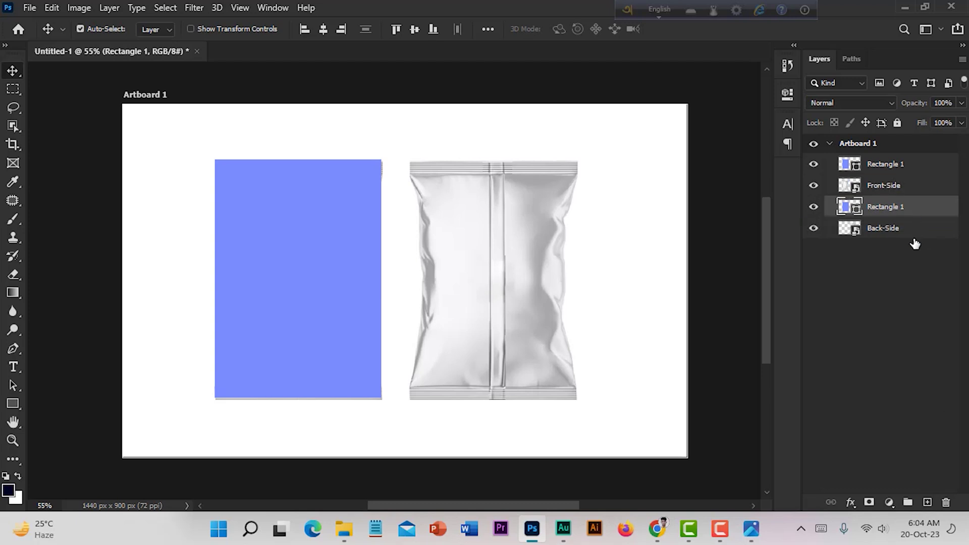
pyautogui.click(897, 258)
# Convert both Rectangle 1 layers to smart objects
pyautogui.click(887, 167)
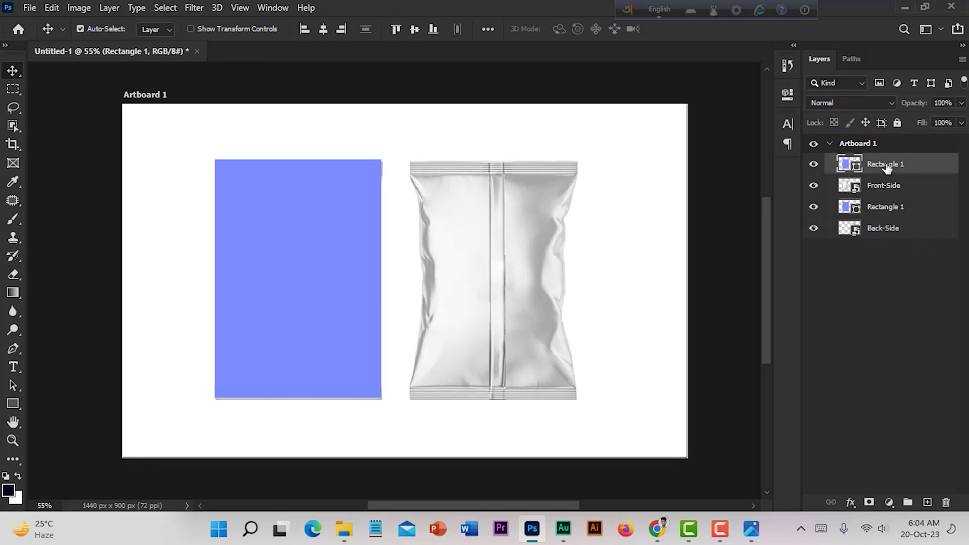
pyautogui.rightClick(886, 166)
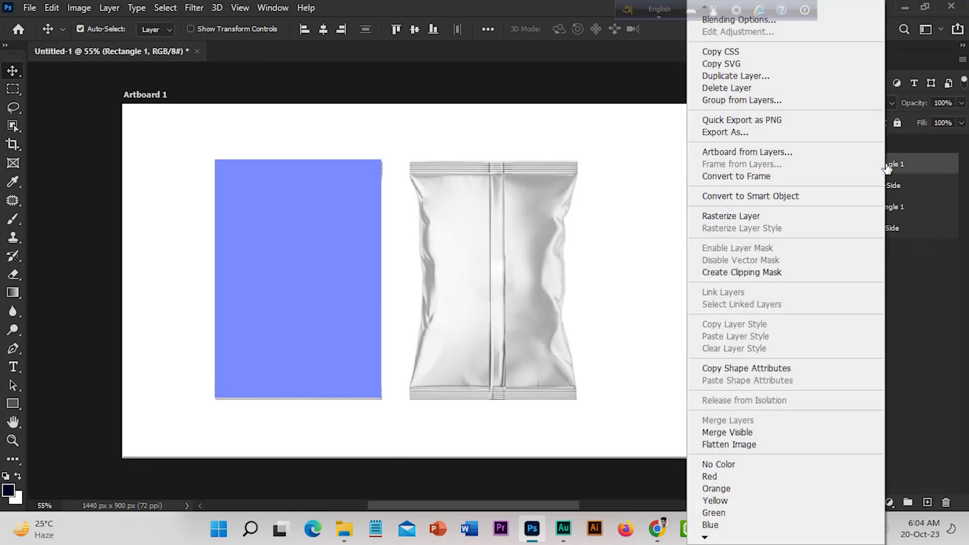
pyautogui.click(787, 196)
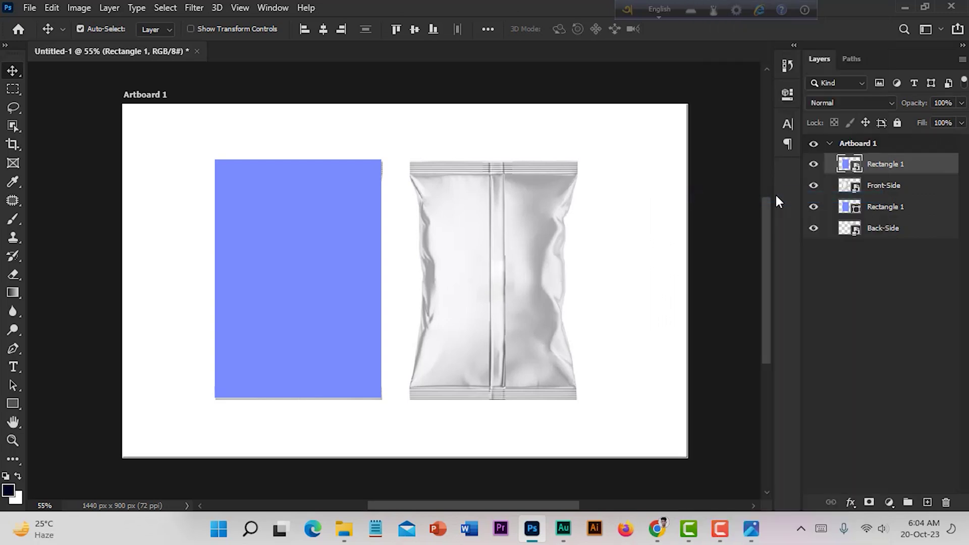
pyautogui.click(907, 212)
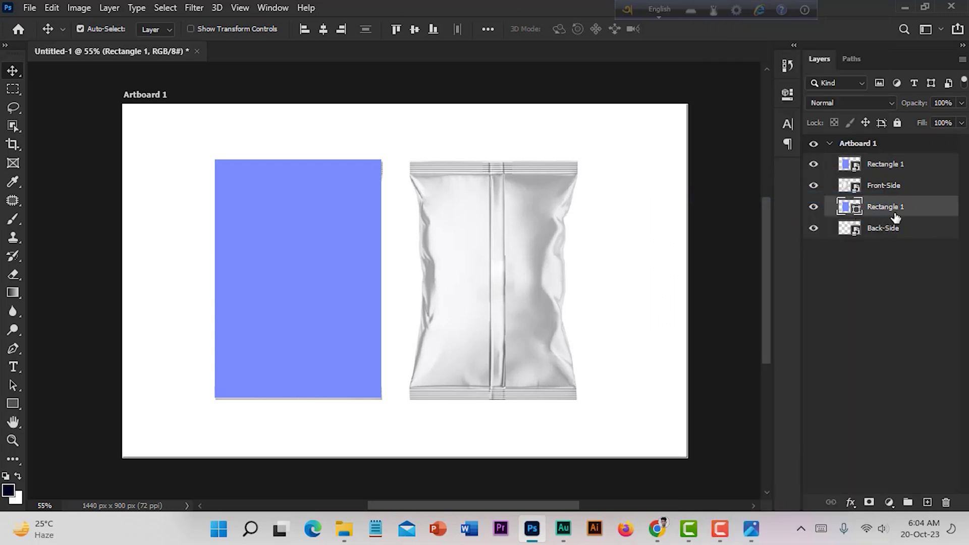
pyautogui.rightClick(900, 209)
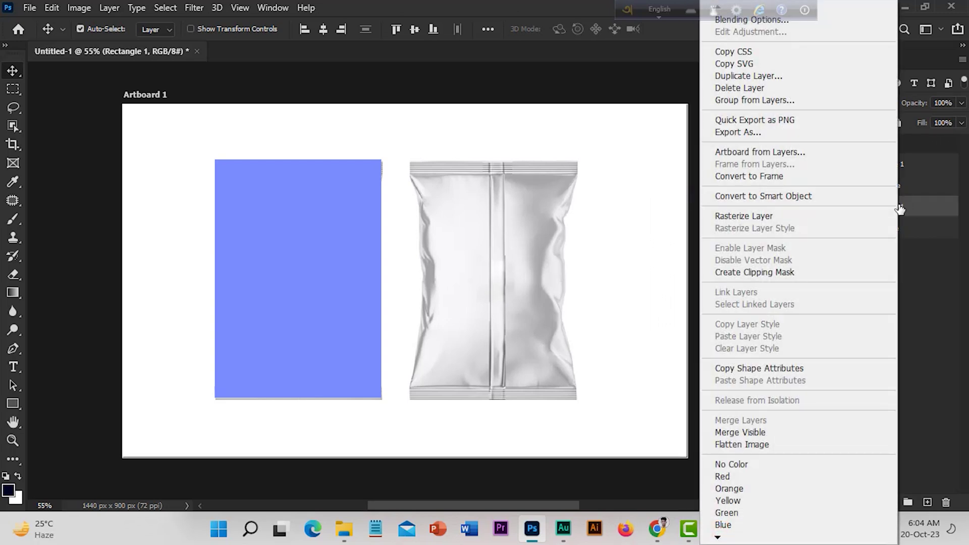
pyautogui.click(776, 196)
pyautogui.click(852, 271)
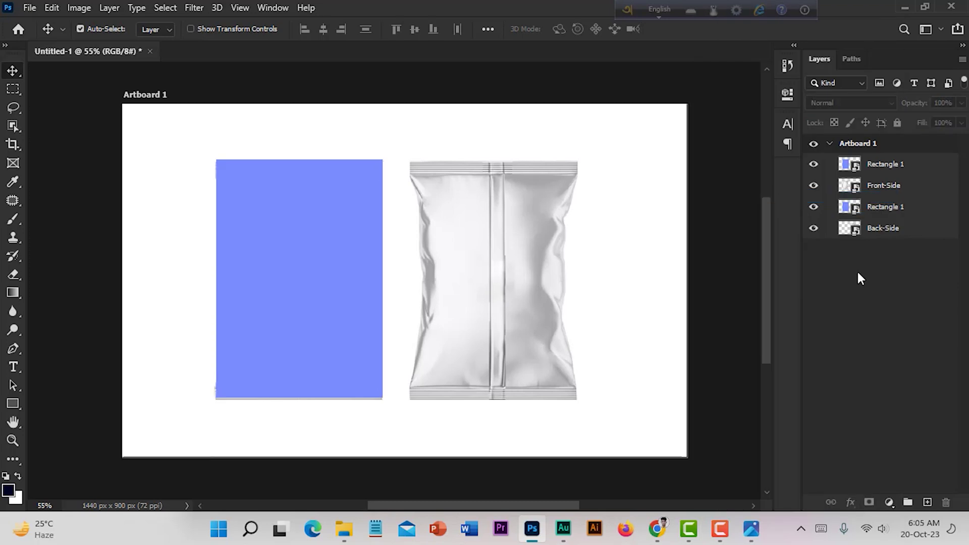
# Load the Front-Side pouch outline as a selection and use it as a layer mask on the upper Rectangle 1
pyautogui.click(883, 190)
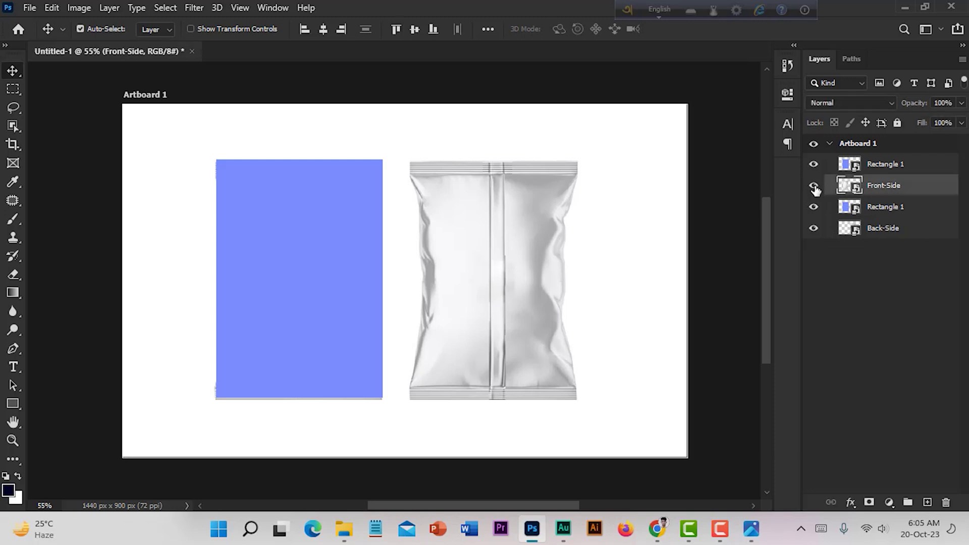
pyautogui.click(813, 165)
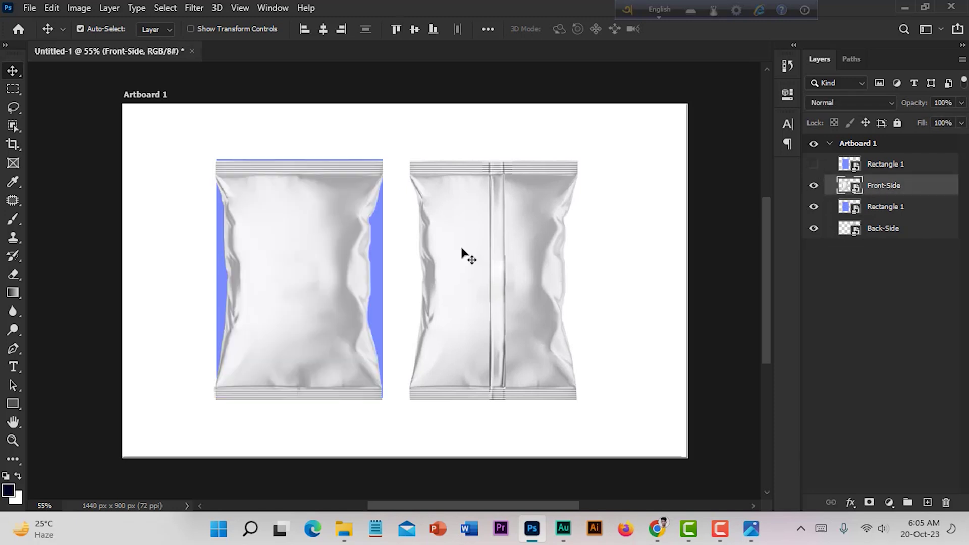
pyautogui.click(814, 186)
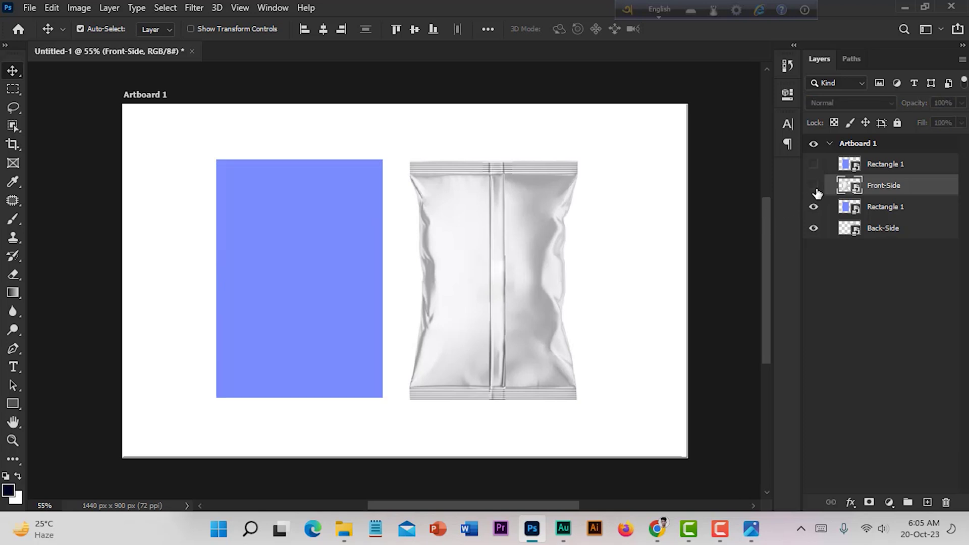
pyautogui.click(815, 187)
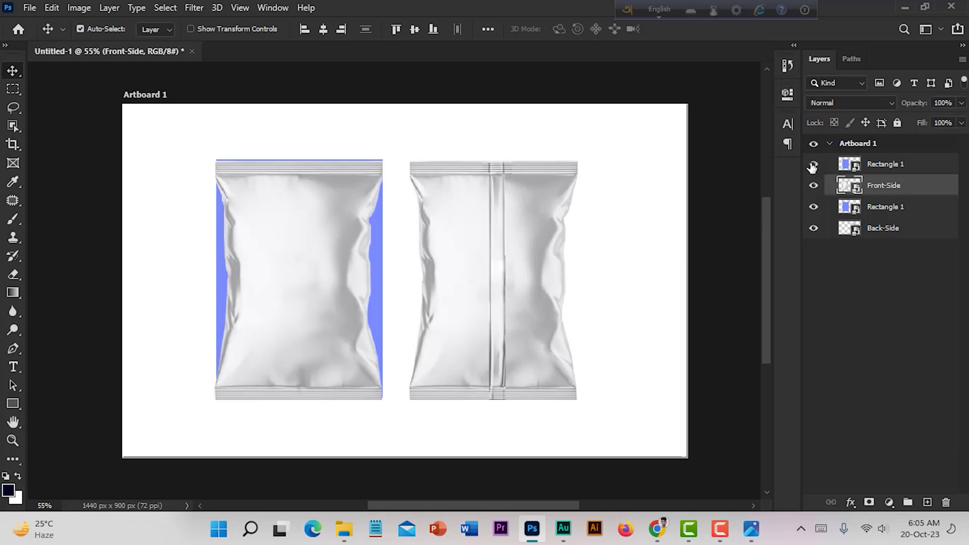
pyautogui.click(813, 165)
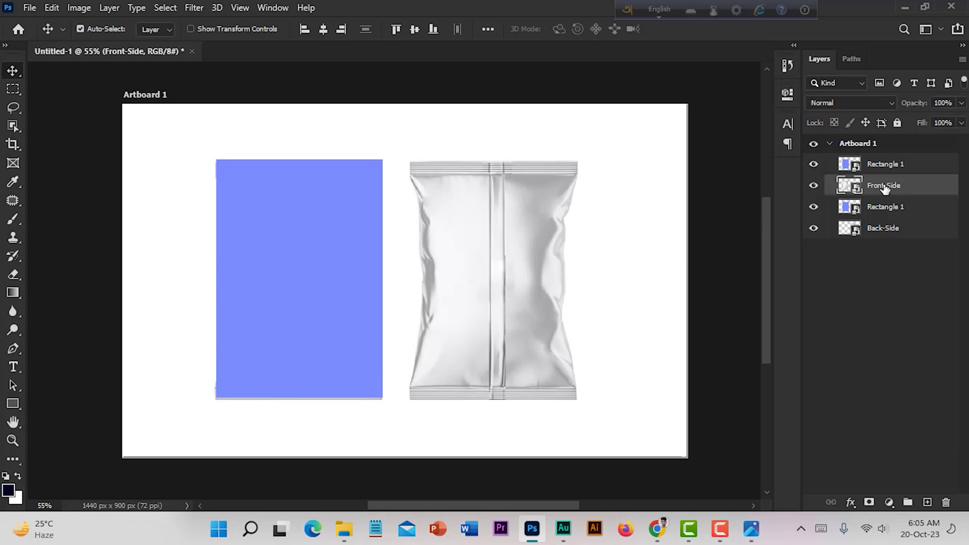
pyautogui.hotkey('ctrl', 'alt')
pyautogui.click(813, 164)
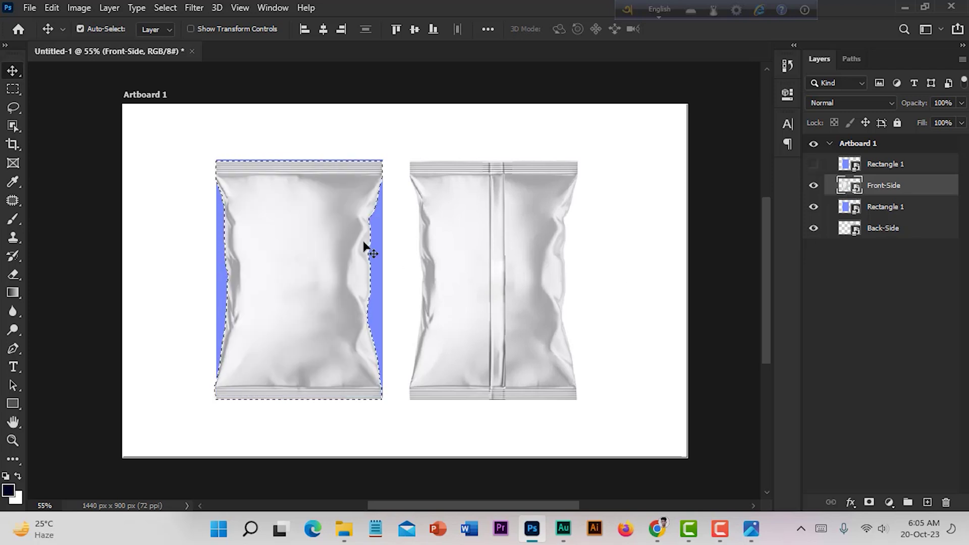
pyautogui.click(812, 166)
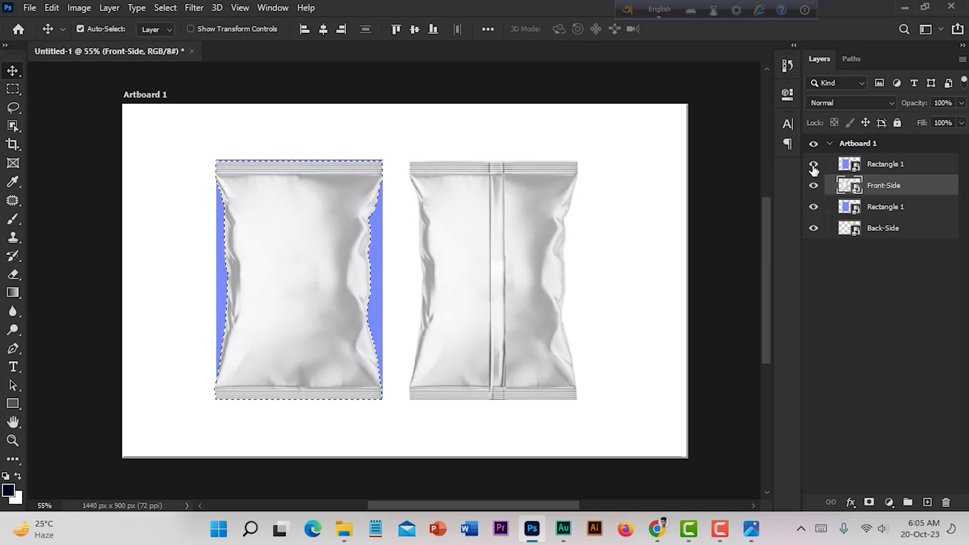
pyautogui.click(900, 169)
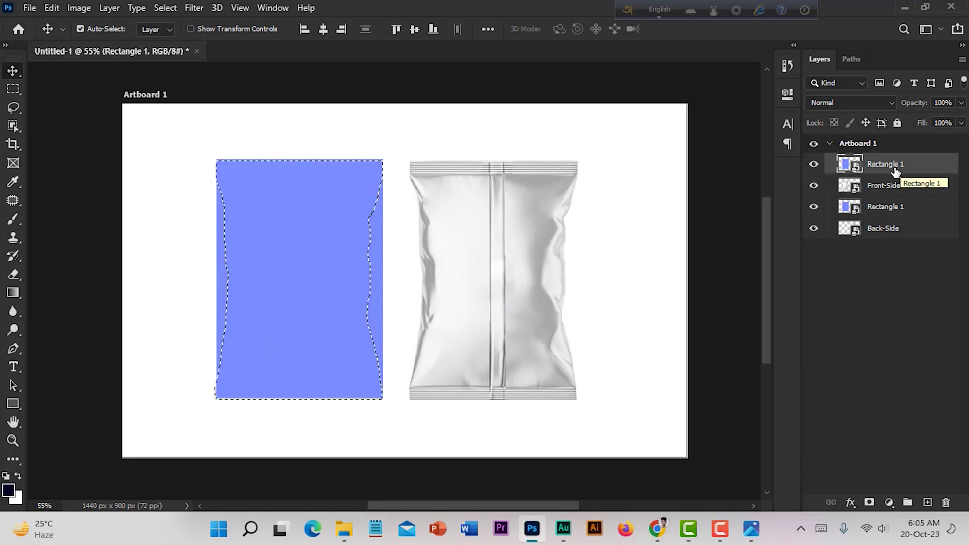
pyautogui.click(869, 503)
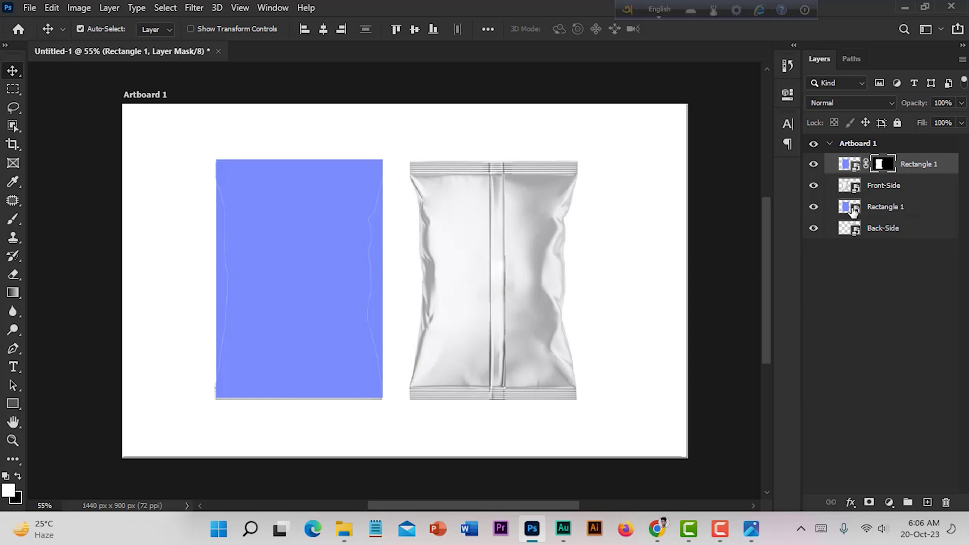
# Check the masked shape on its own, then hide the masked Rectangle 1 and leave the unmasked one visible
pyautogui.click(813, 207)
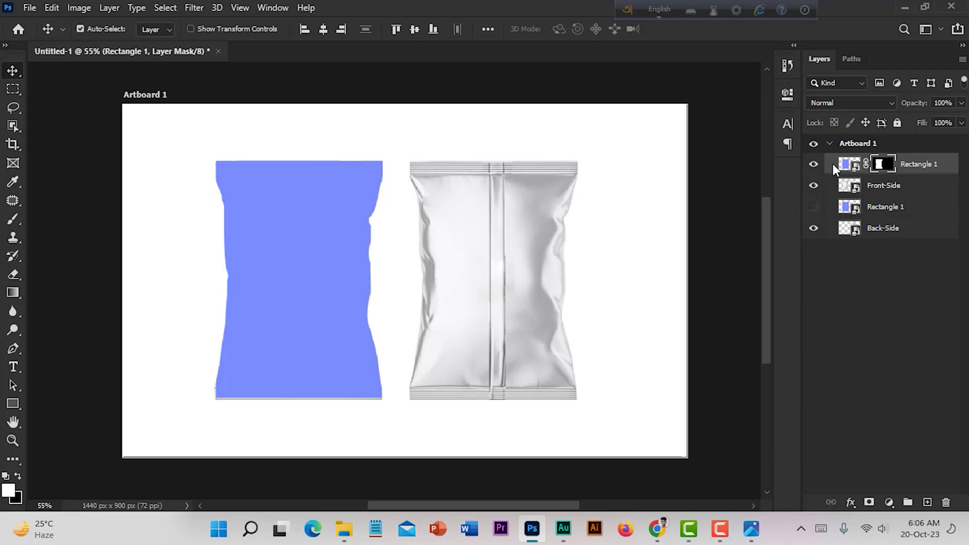
pyautogui.click(932, 180)
pyautogui.click(931, 169)
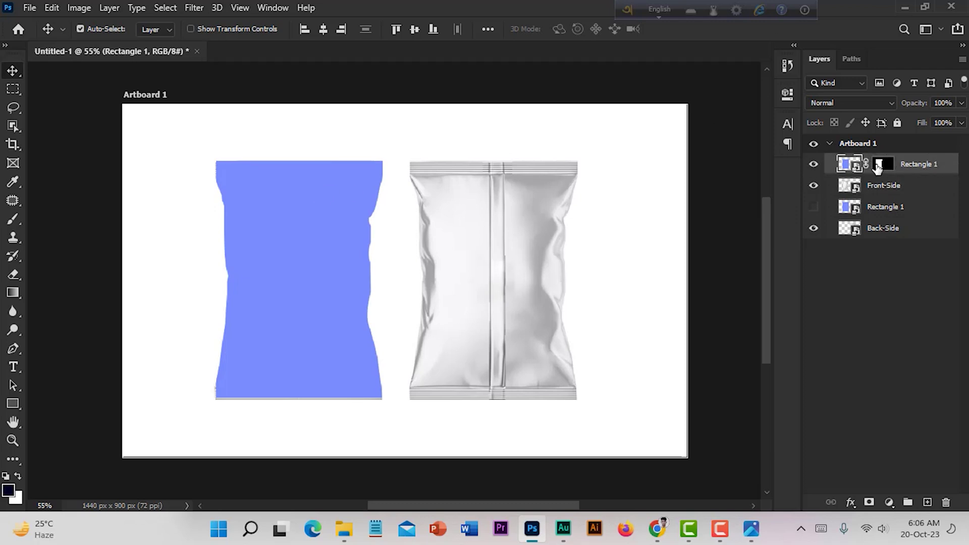
pyautogui.click(812, 164)
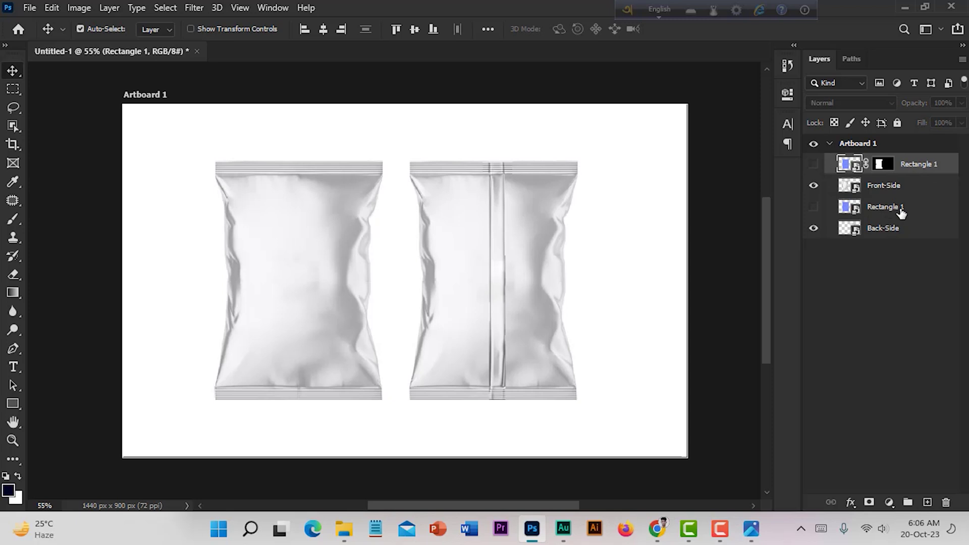
pyautogui.click(826, 212)
pyautogui.click(813, 207)
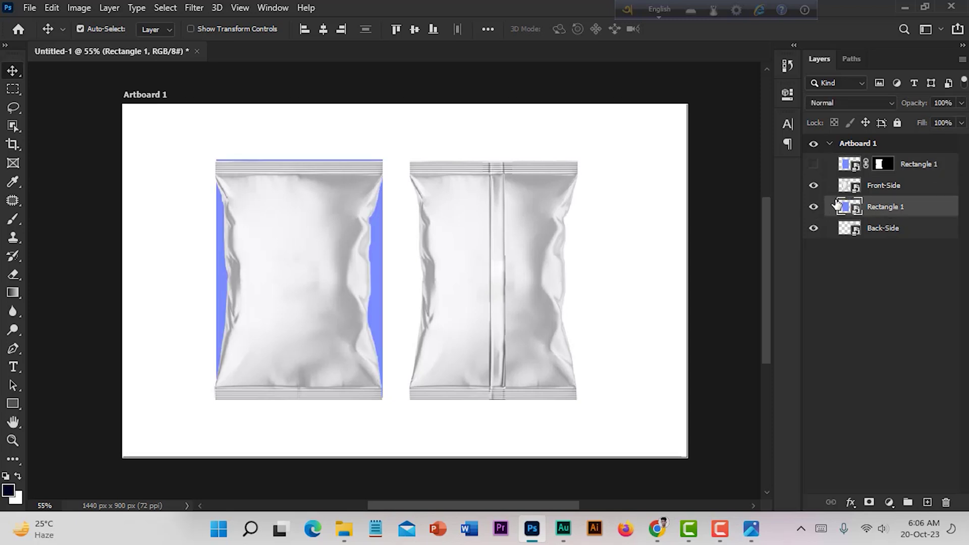
# Move the lower, unmasked Rectangle 1 horizontally so it covers the back pouch, and apply the transform
pyautogui.click(880, 260)
pyautogui.click(828, 209)
pyautogui.hotkey('ctrl', 't')
pyautogui.moveTo(244, 300); pyautogui.dragTo(427, 286)
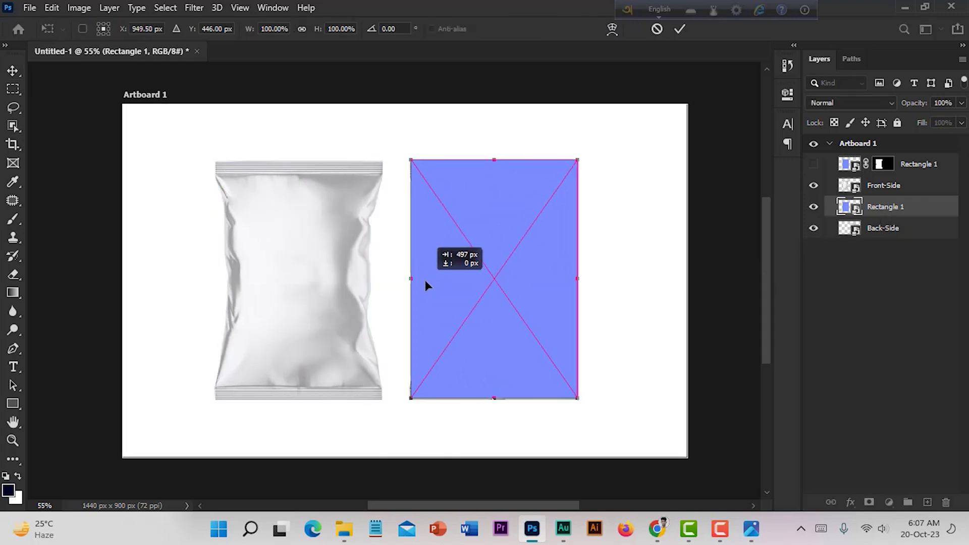
pyautogui.press('Left')
pyautogui.press('Left')
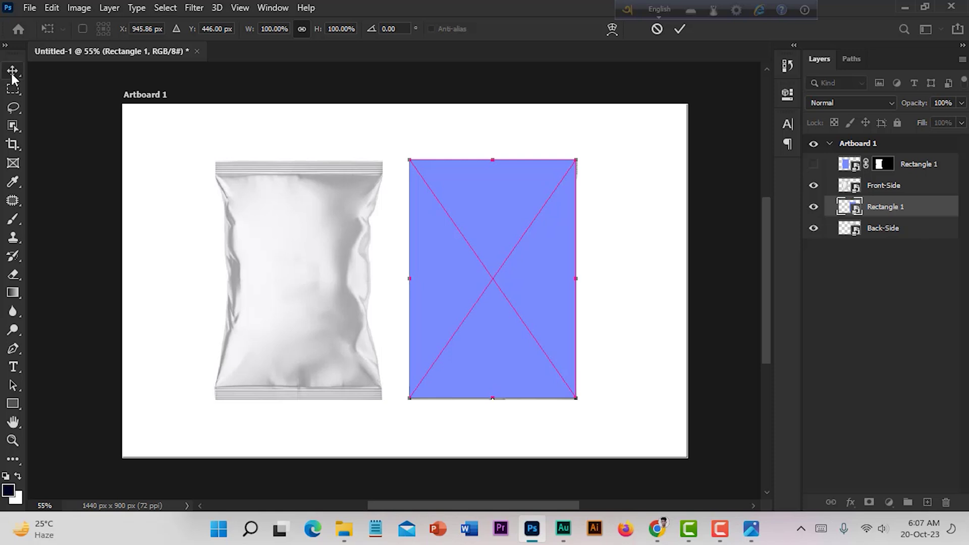
pyautogui.click(874, 263)
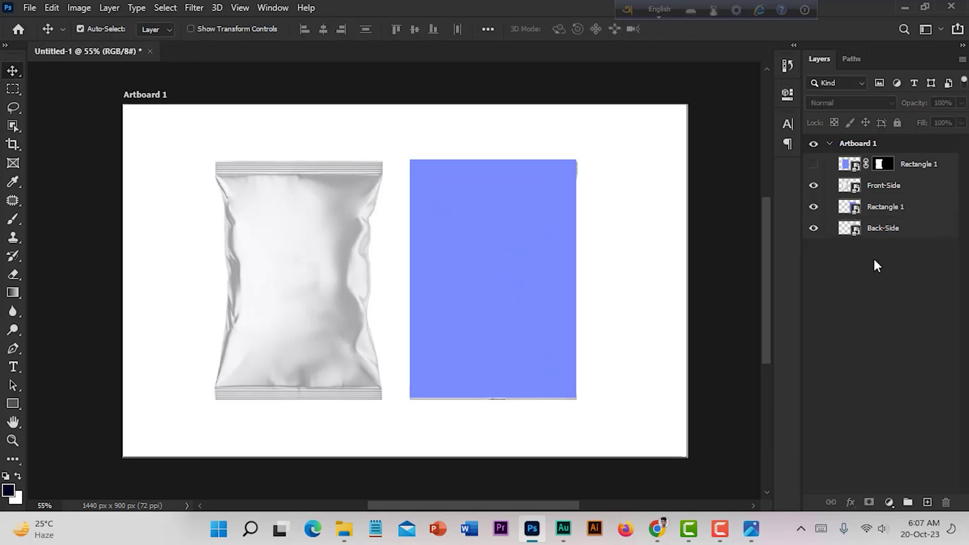
# Mask the lower Rectangle 1 with the Back-Side pouch outline and show the upper masked Rectangle 1 again
pyautogui.click(882, 230)
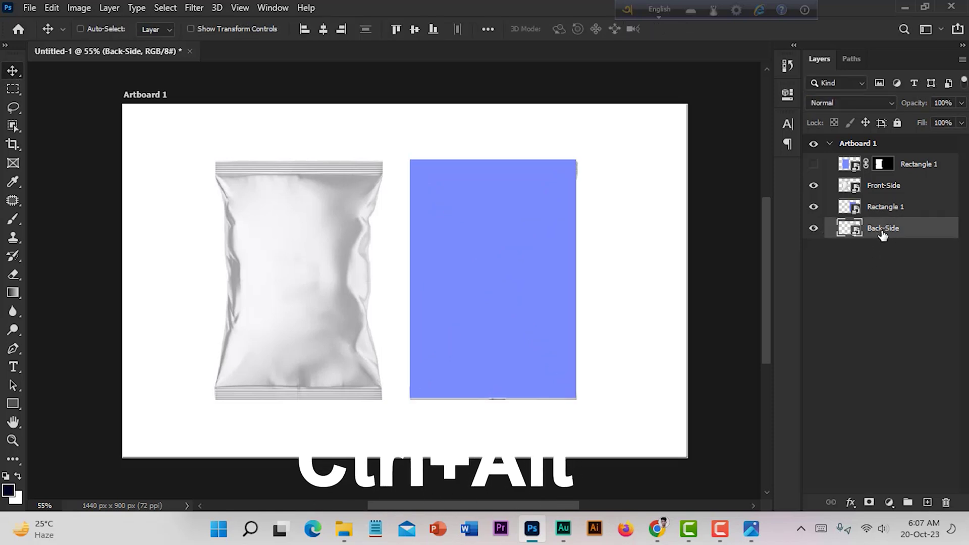
pyautogui.keyDown('ctrl'); pyautogui.click(847, 231); pyautogui.keyUp('ctrl')
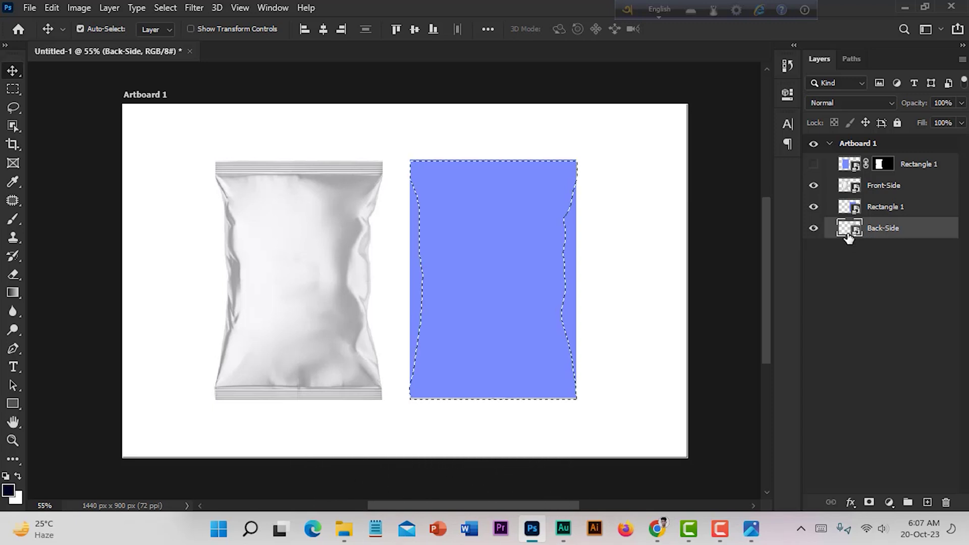
pyautogui.click(875, 210)
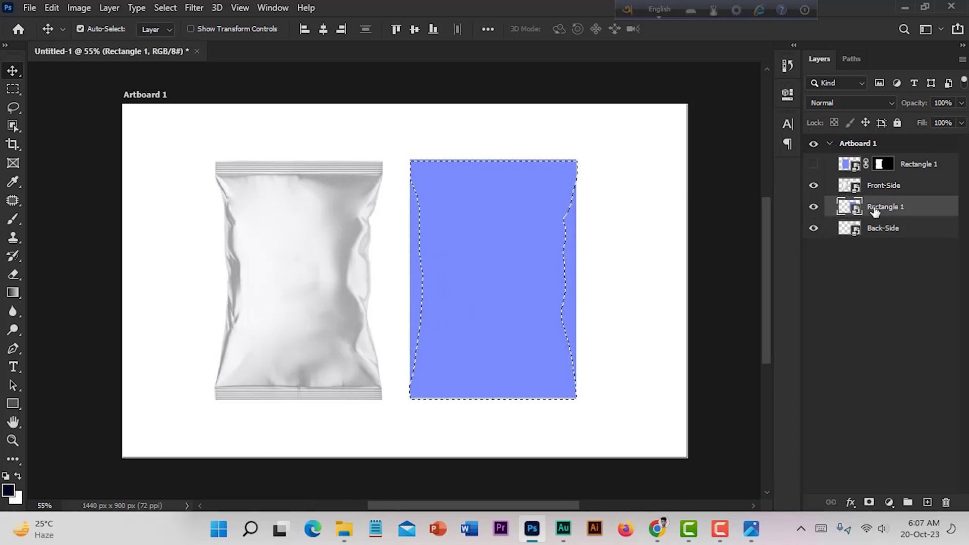
pyautogui.click(869, 503)
pyautogui.click(852, 320)
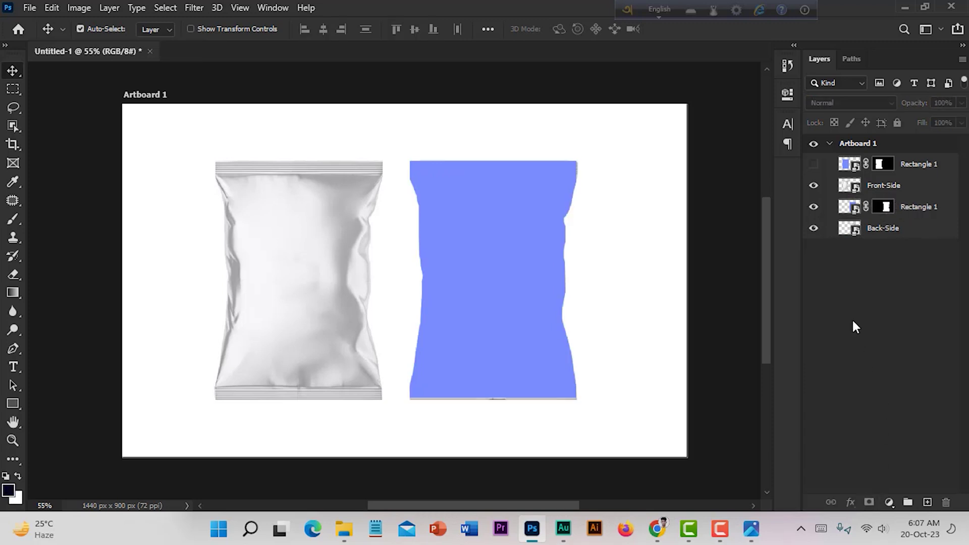
pyautogui.click(814, 164)
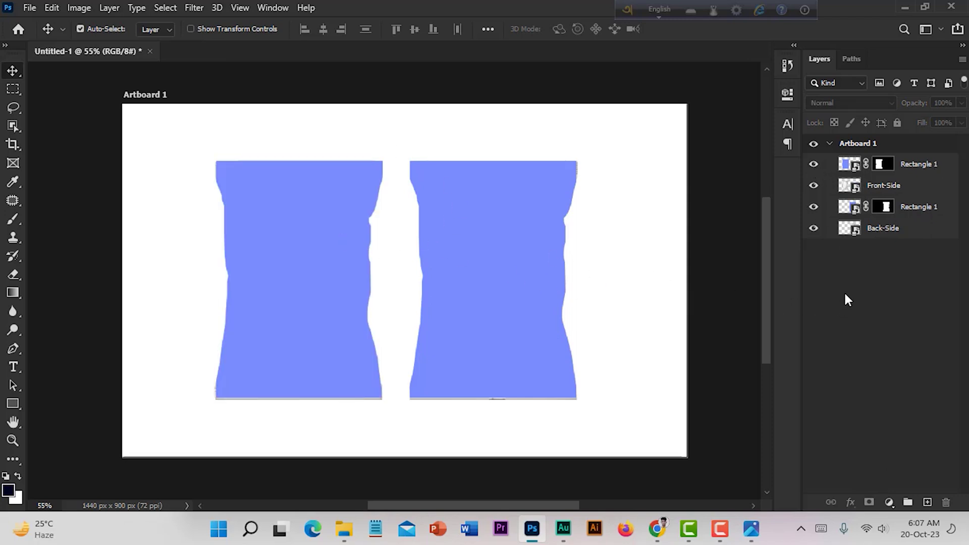
# Set the blend mode of both masked Rectangle 1 layers to Linear Burn
pyautogui.click(920, 164)
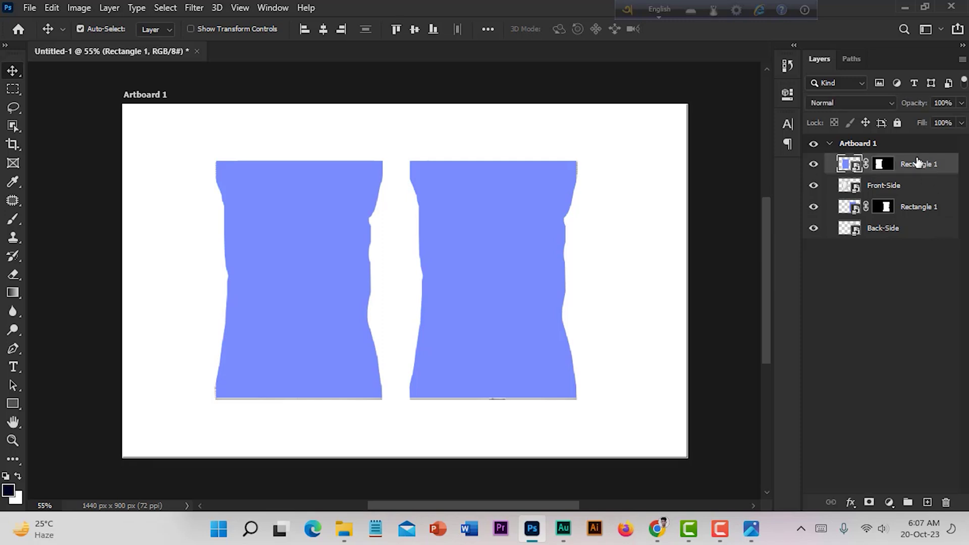
pyautogui.keyDown('ctrl'); pyautogui.click(921, 207); pyautogui.keyUp('ctrl')
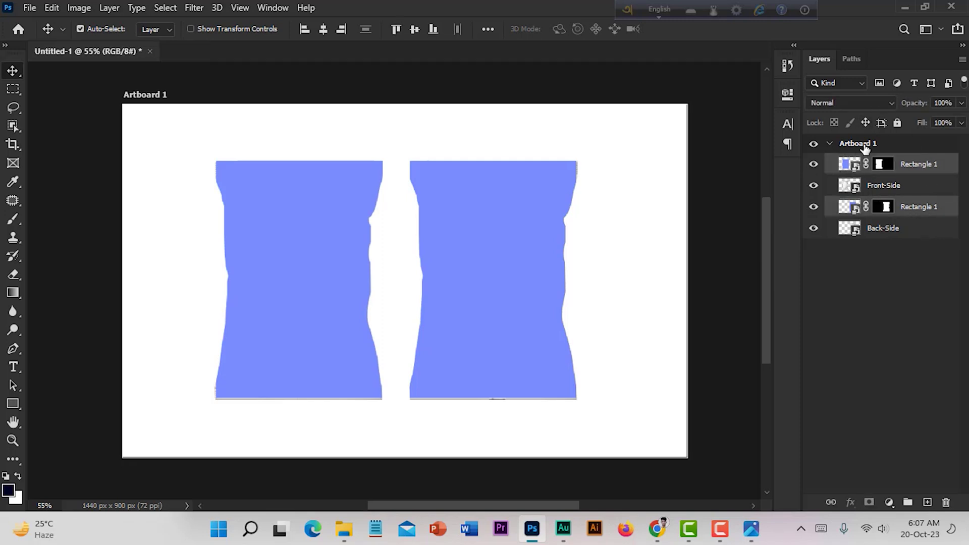
pyautogui.click(887, 103)
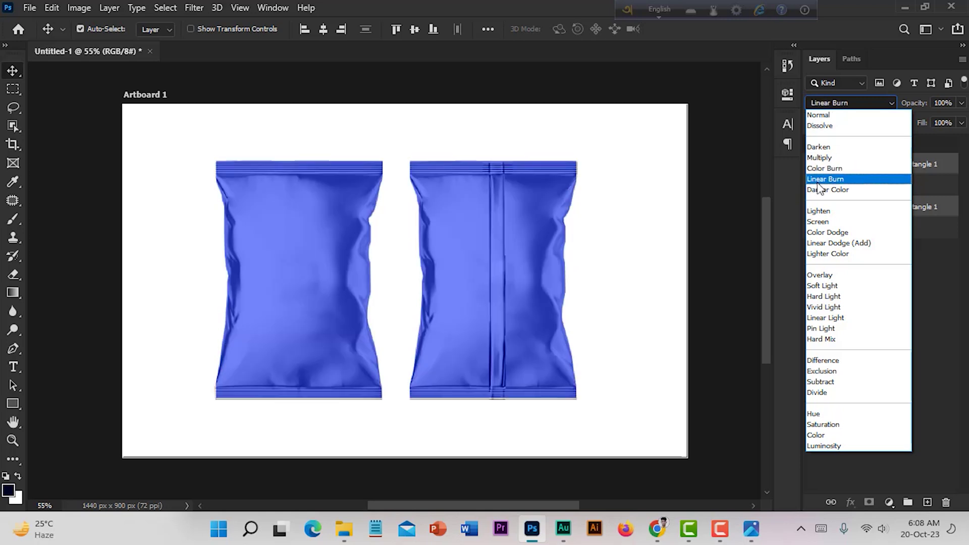
pyautogui.click(838, 184)
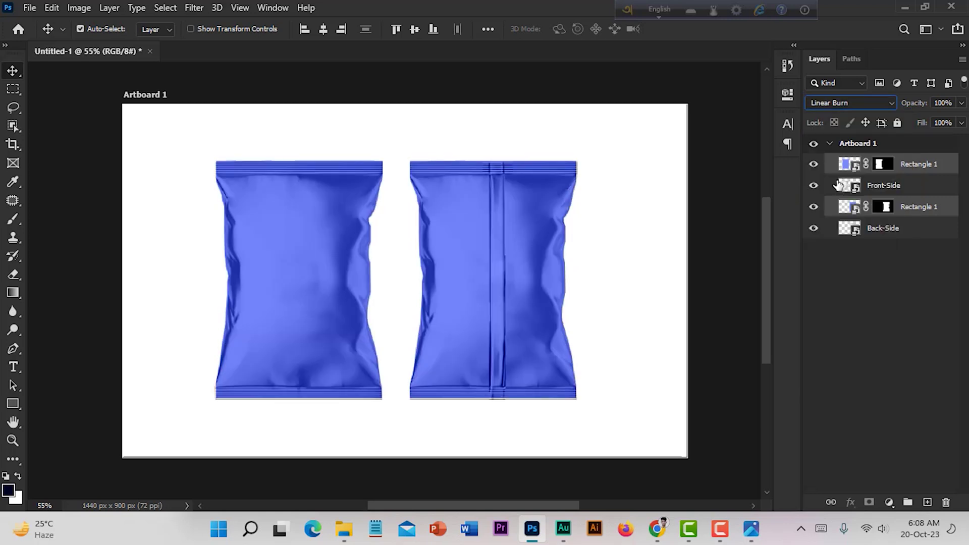
pyautogui.click(843, 301)
# Add a Drop Shadow effect to the Front-Side layer, keeping the preset values
pyautogui.click(902, 188)
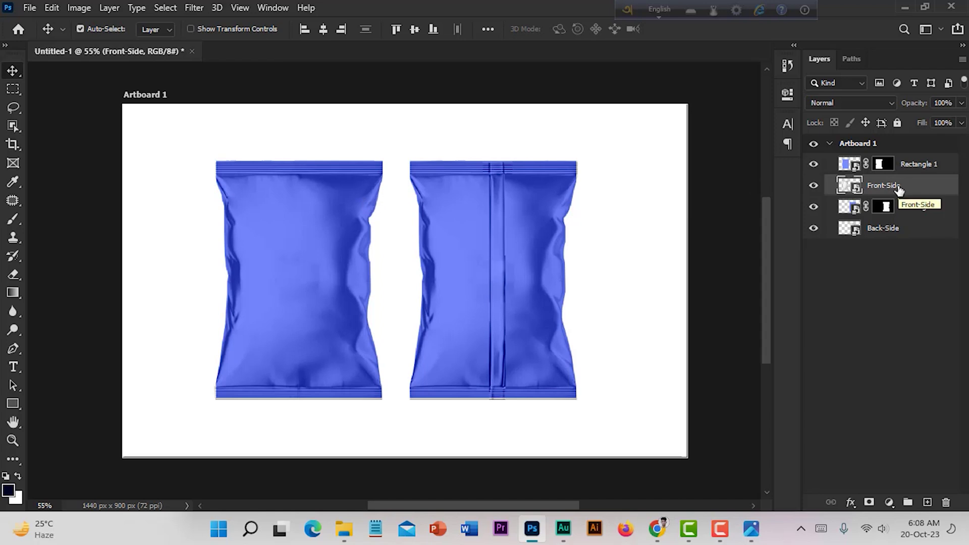
pyautogui.click(851, 502)
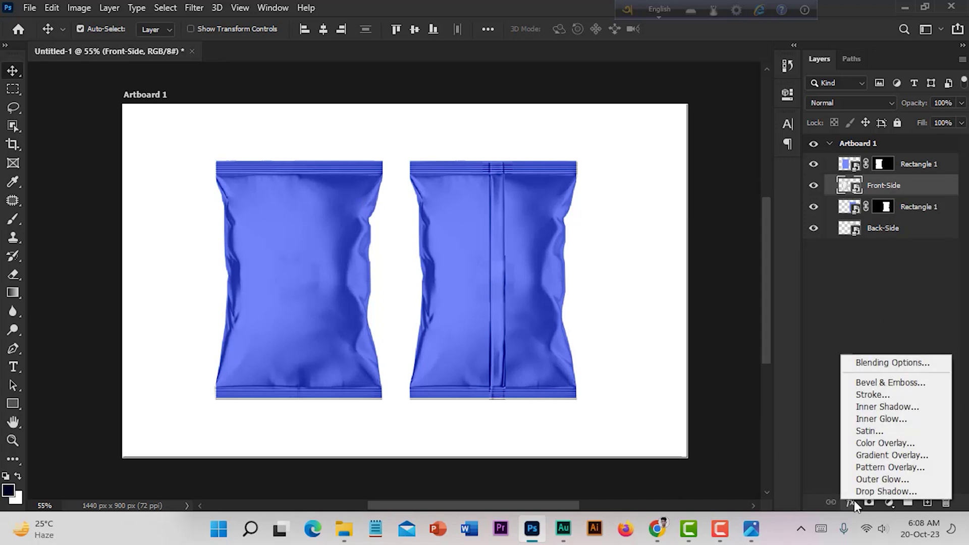
pyautogui.click(865, 492)
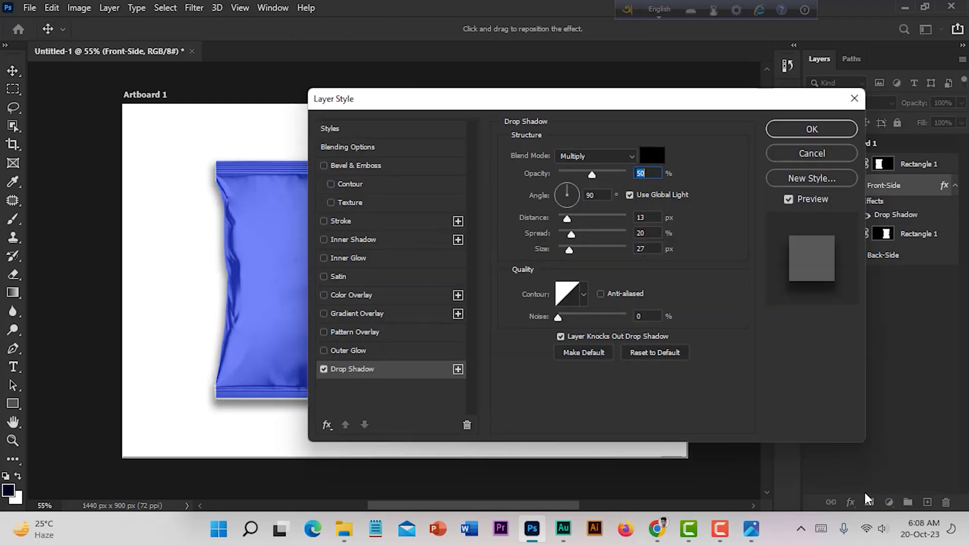
pyautogui.moveTo(740, 104); pyautogui.dragTo(768, 99)
pyautogui.click(858, 126)
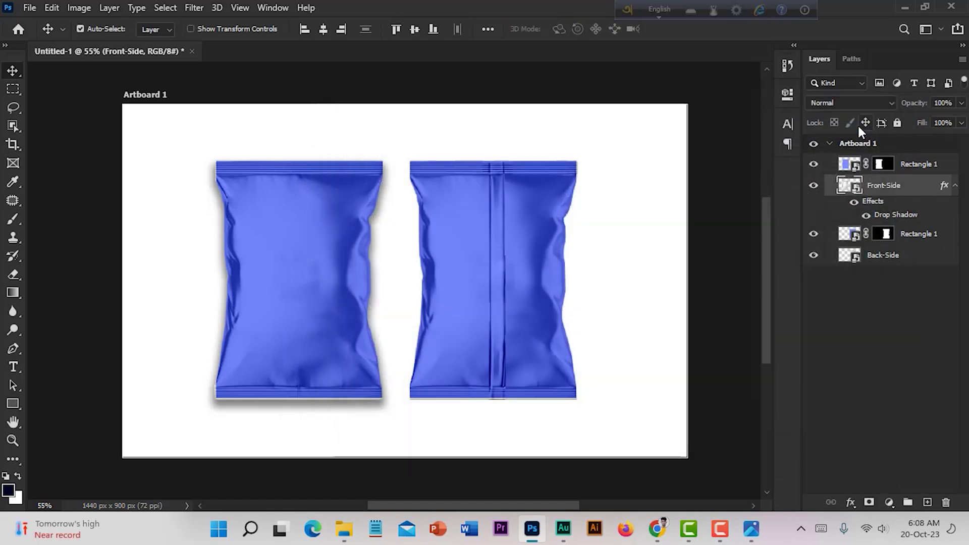
# Add a new layer above the lower Rectangle 1 and set the foreground colour to #1a1a1a
pyautogui.click(912, 236)
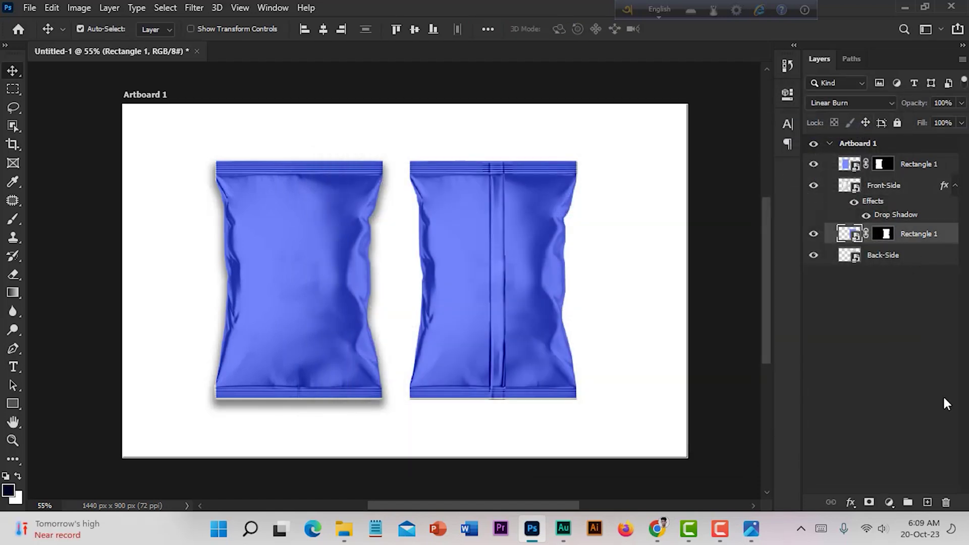
pyautogui.click(928, 502)
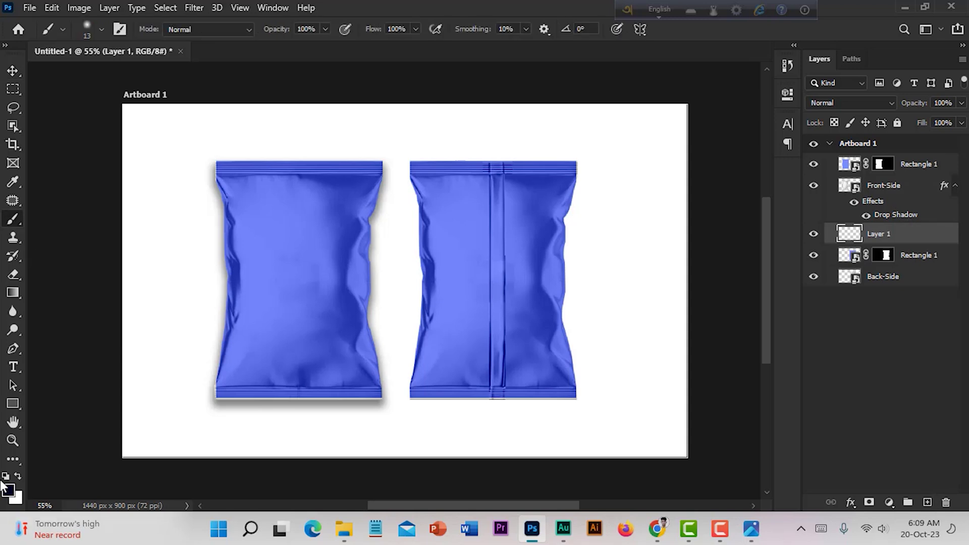
pyautogui.click(7, 490)
pyautogui.write('191919')
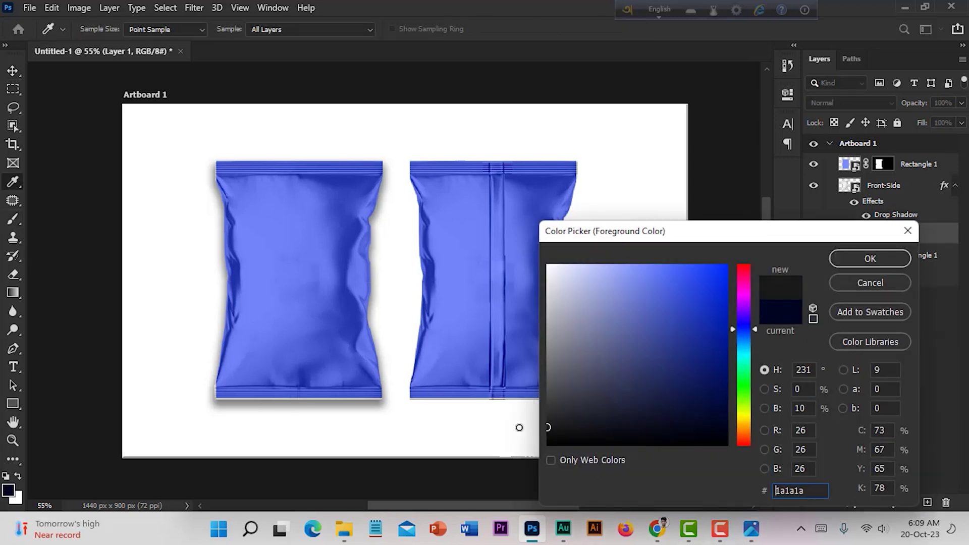
pyautogui.click(870, 259)
# Paint one soft dark dot on Layer 1 just below the front pouch with a 100 px brush
pyautogui.press('b')
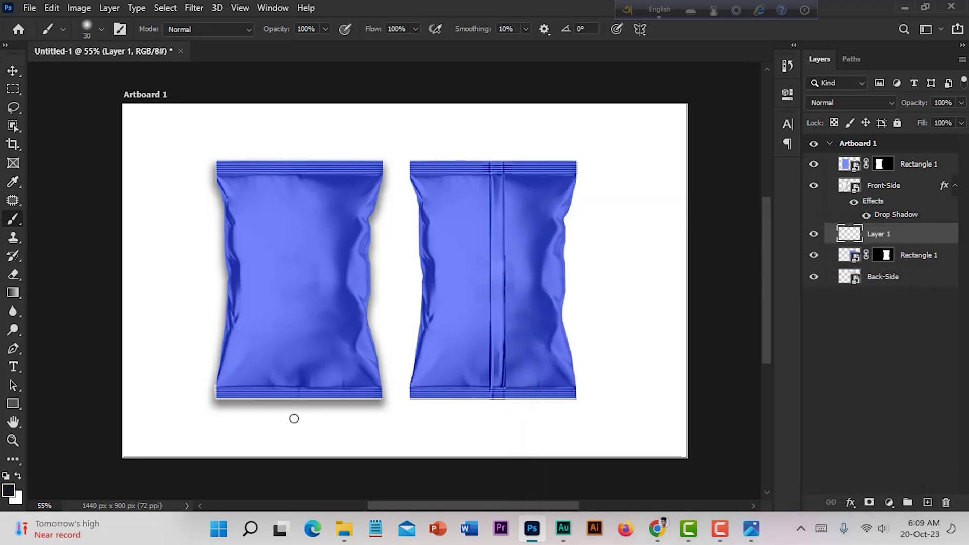
pyautogui.press(']')
pyautogui.press(']')
pyautogui.press(']')
pyautogui.press(']')
pyautogui.press(']')
pyautogui.press(']')
pyautogui.click(292, 423)
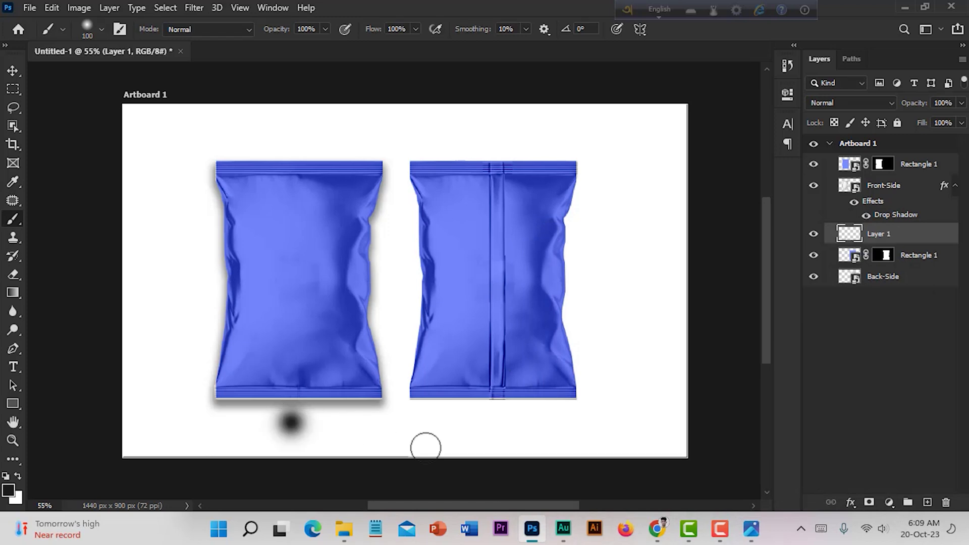
# Stretch and flatten the dot into a thin shadow centred under the front pouch, about 465% wide and 28% high
pyautogui.click(13, 72)
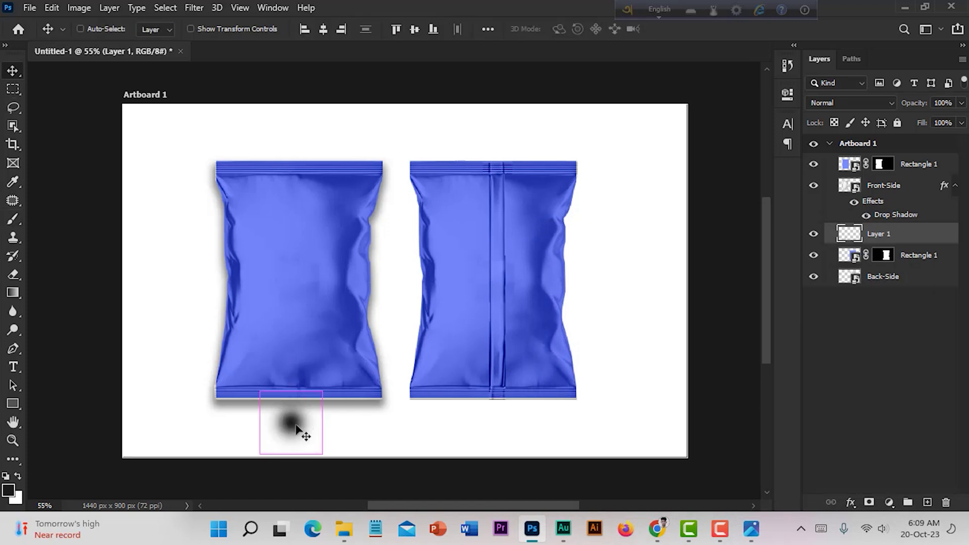
pyautogui.hotkey('ctrl', 't')
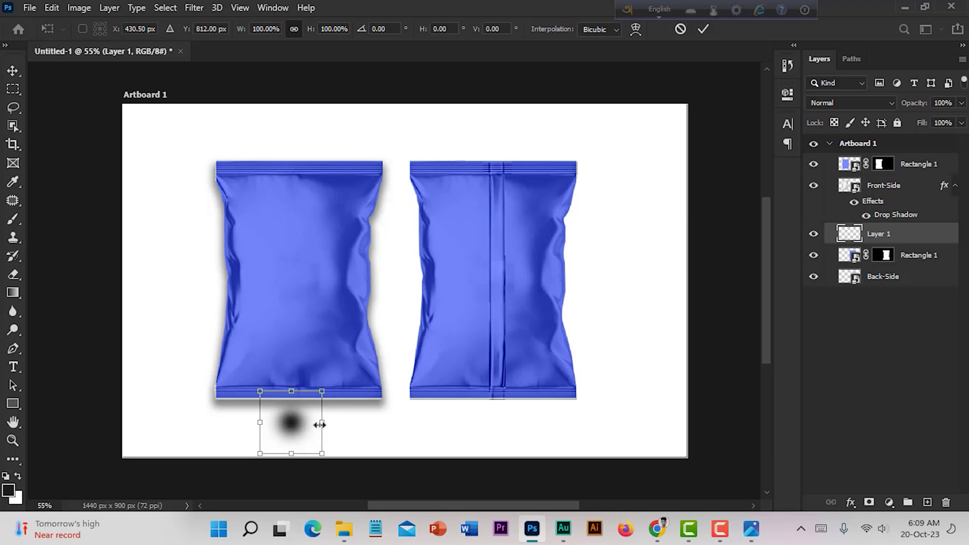
pyautogui.moveTo(321, 426)
pyautogui.mouseDown()
pyautogui.moveTo(589, 446)
pyautogui.moveTo(656, 431)
pyautogui.moveTo(725, 432)
pyautogui.mouseUp()
pyautogui.moveTo(492, 453); pyautogui.dragTo(503, 419)
pyautogui.moveTo(580, 413); pyautogui.dragTo(374, 424)
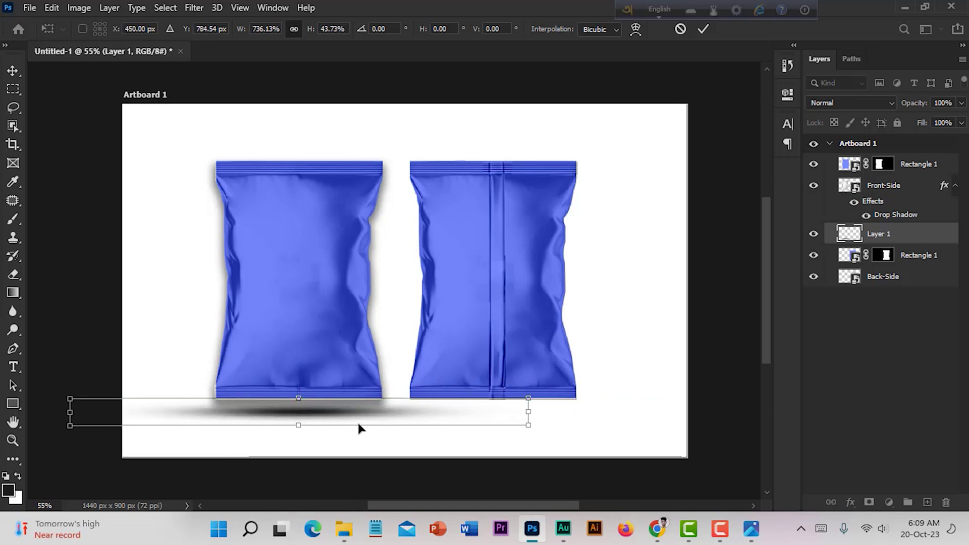
pyautogui.moveTo(302, 426); pyautogui.dragTo(304, 418)
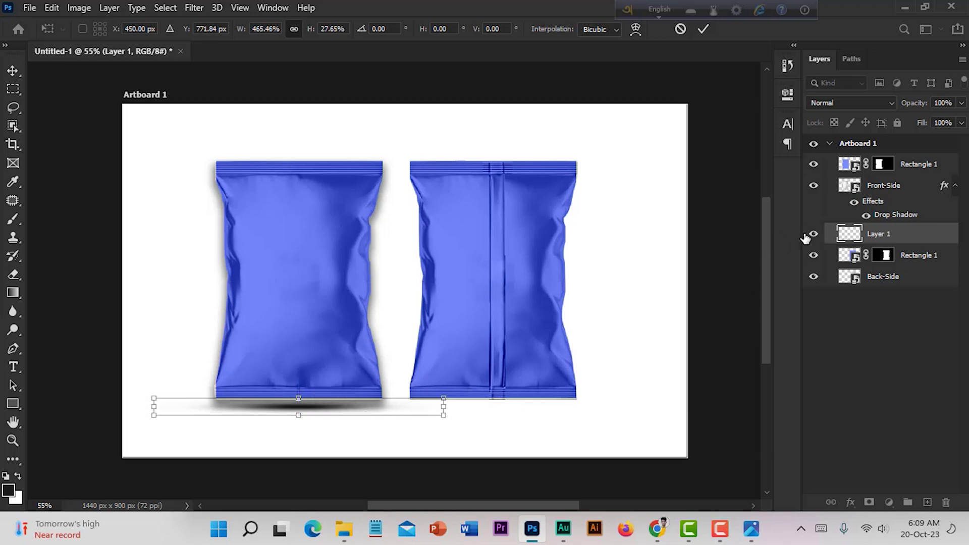
# Hide the Front-Side drop shadow and nudge the Layer 1 shadow up against the front pouch's bottom edge
pyautogui.click(867, 217)
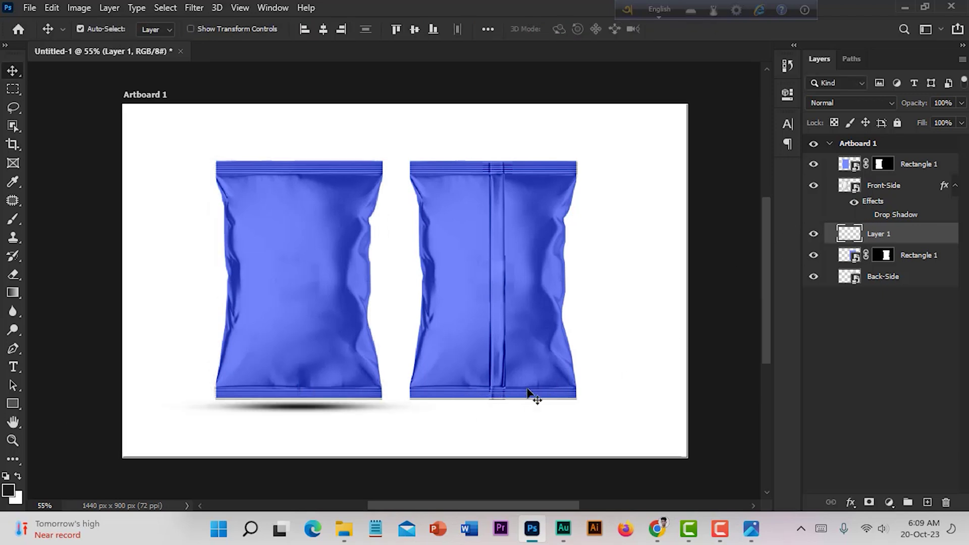
pyautogui.press('Up')
pyautogui.press('Up')
pyautogui.press('Up')
pyautogui.press('Up')
pyautogui.press('Up')
pyautogui.press('Up')
pyautogui.press('Up')
pyautogui.press('Up')
pyautogui.press('Up')
pyautogui.press('Up')
pyautogui.press('Up')
pyautogui.press('Up')
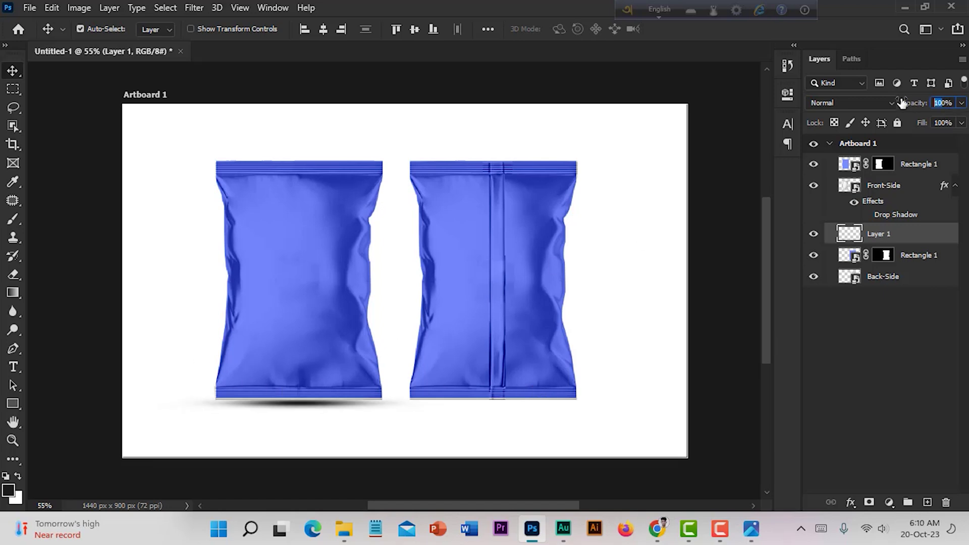
# Set Layer 1's opacity to 60% and place a copy of the shadow under the back pouch
pyautogui.write('60')
pyautogui.press('Return')
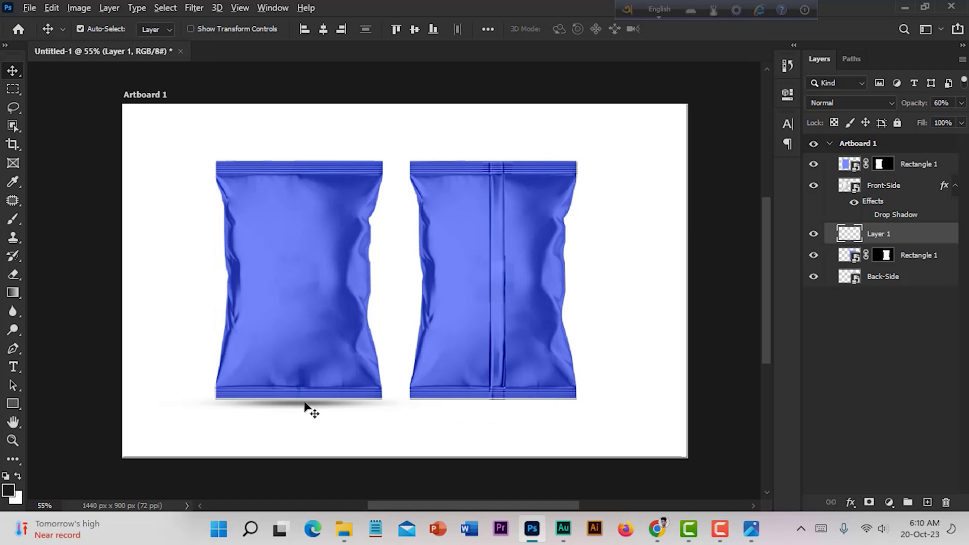
pyautogui.moveTo(306, 408); pyautogui.dragTo(494, 421)
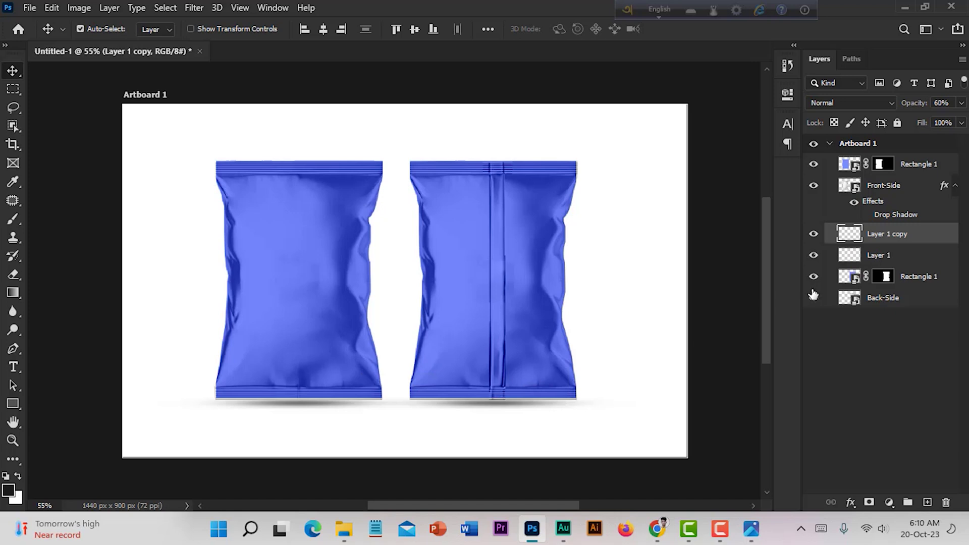
# Group Layer 1 and Layer 1 copy and name the group "Shedow"
pyautogui.keyDown('shift'); pyautogui.click(889, 255); pyautogui.keyUp('shift')
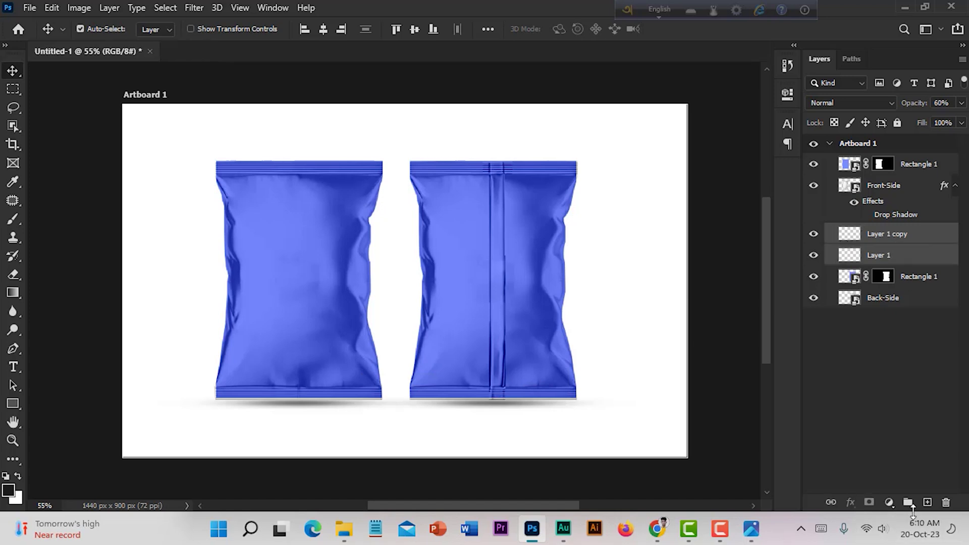
pyautogui.click(907, 503)
pyautogui.doubleClick(878, 231)
pyautogui.press('BackSpace')
pyautogui.press('Return')
pyautogui.click(813, 329)
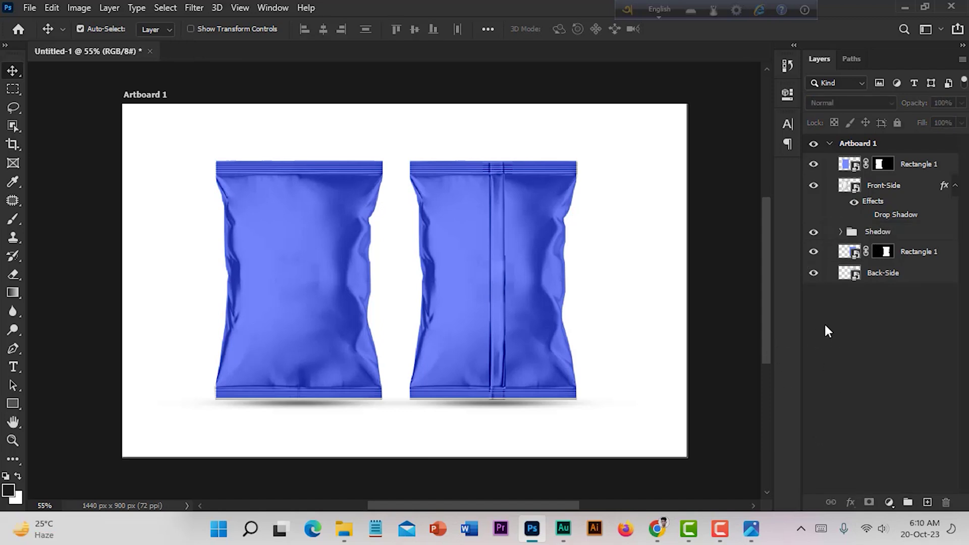
# Open the contents of the upper Rectangle 1 smart object, look back at the mockup document and return to the smart object
pyautogui.scroll(2, 589, 415)
pyautogui.scroll(-1, 450, 371)
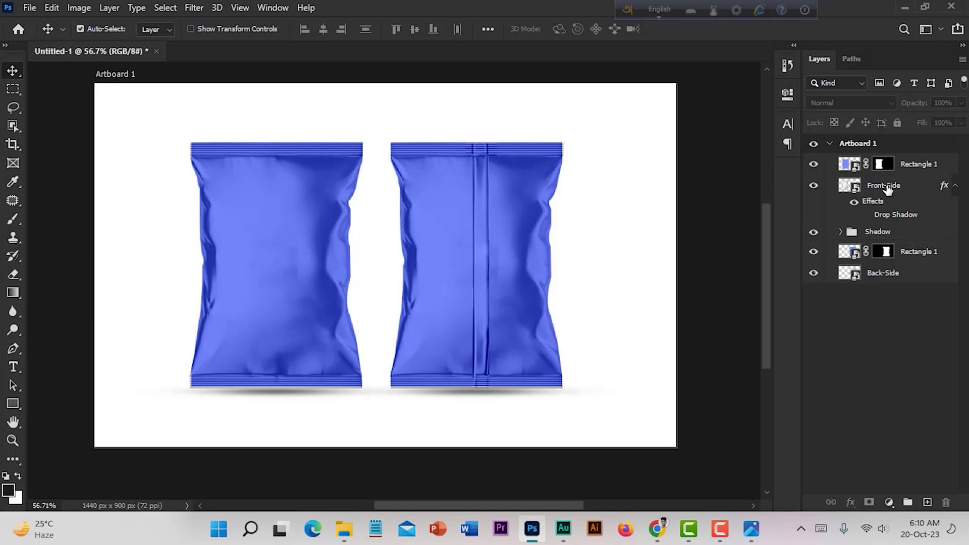
pyautogui.doubleClick(856, 167)
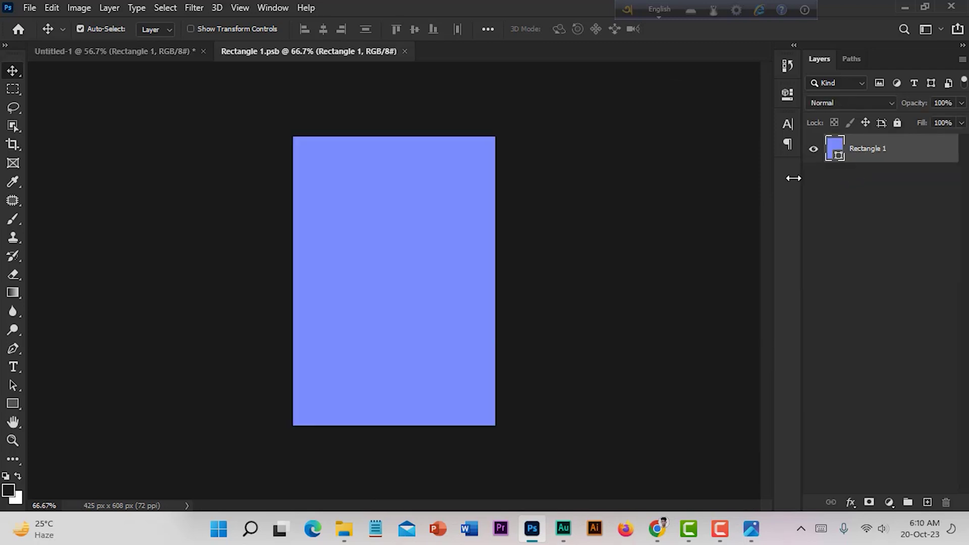
pyautogui.click(149, 50)
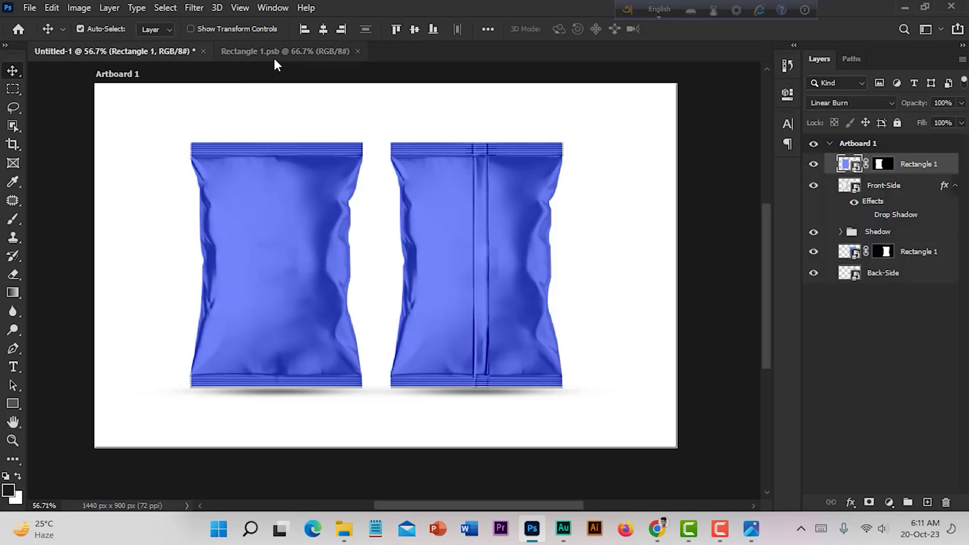
pyautogui.click(277, 54)
pyautogui.moveTo(522, 158); pyautogui.dragTo(397, 264)
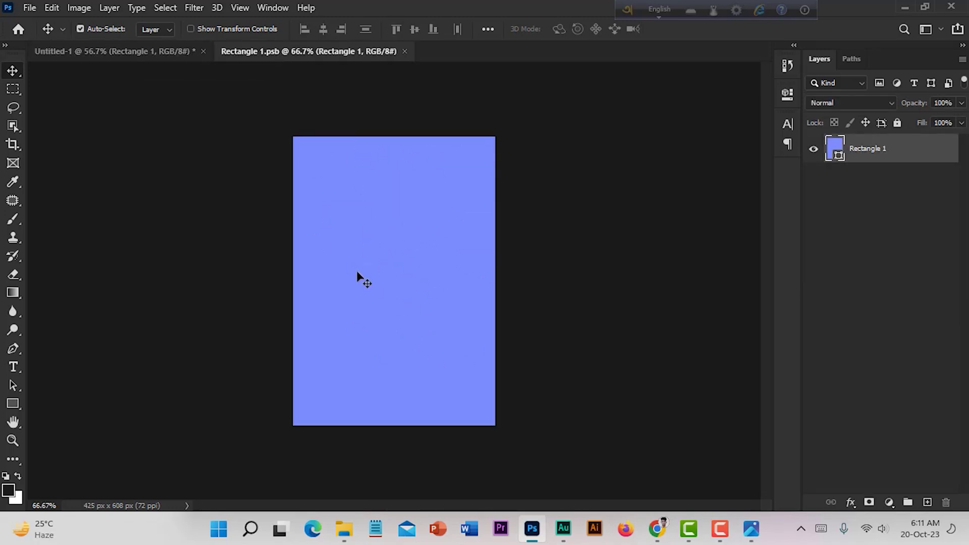
# Check the mockup document, return to the Rectangle 1 smart object and place Chanachur.png from the Packaging mockup folder into it
pyautogui.click(150, 51)
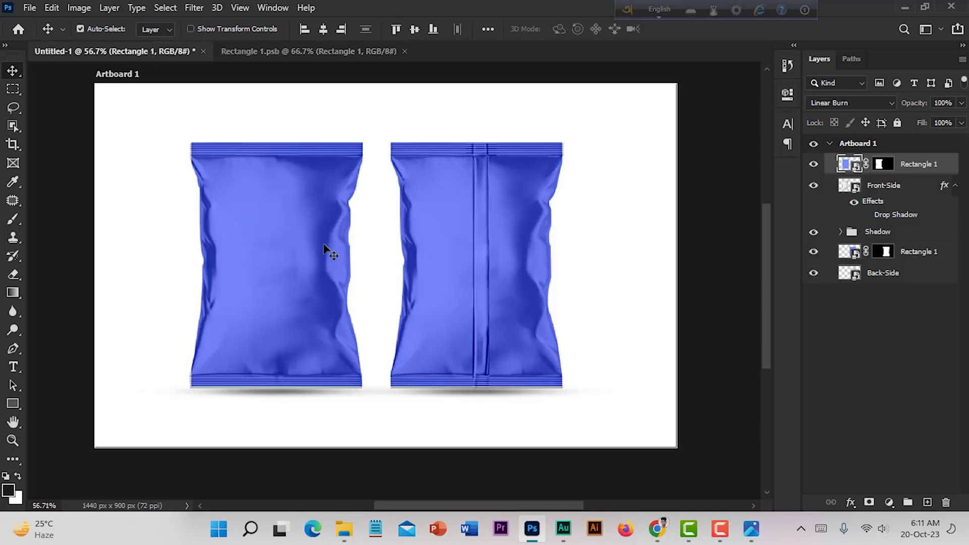
pyautogui.click(333, 53)
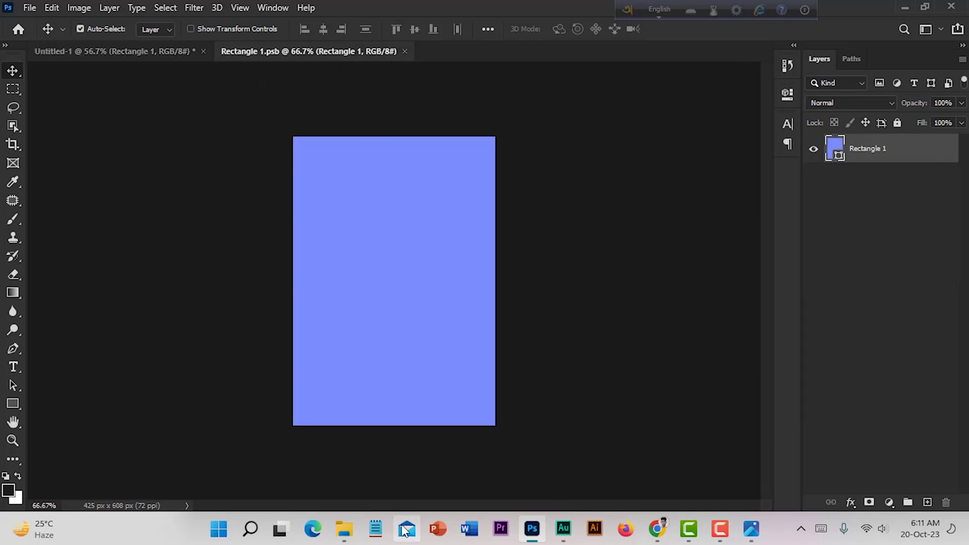
pyautogui.moveTo(357, 534)
pyautogui.click(394, 470)
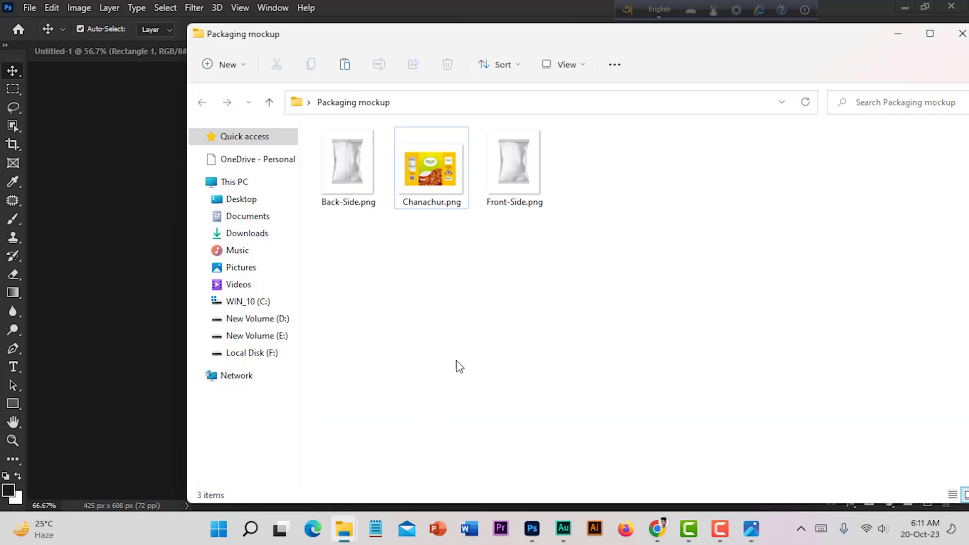
pyautogui.moveTo(454, 210); pyautogui.dragTo(475, 416)
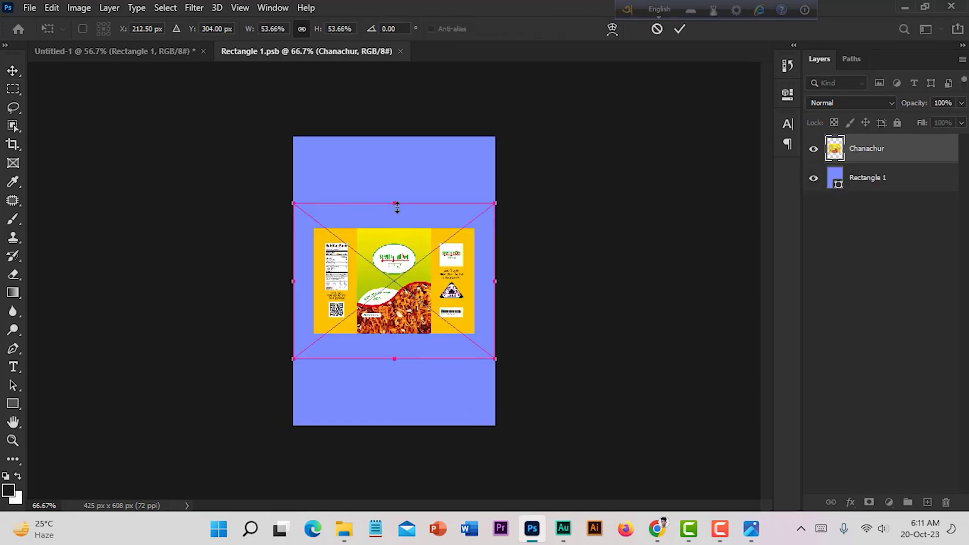
# Enlarge the placed Chanachur artwork until its front panel fills the canvas, and save the smart object to update the mockup
pyautogui.moveTo(400, 202); pyautogui.dragTo(396, 94)
pyautogui.moveTo(394, 359); pyautogui.dragTo(402, 489)
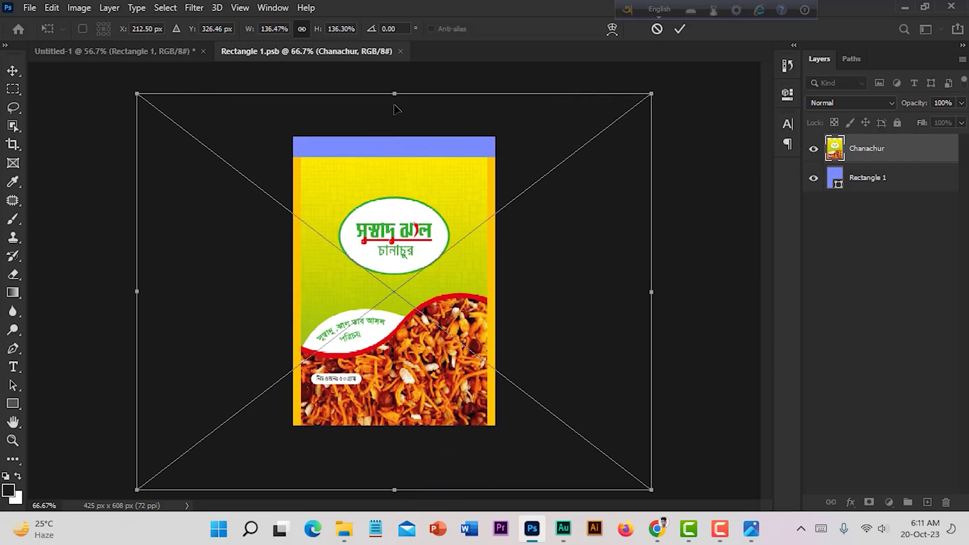
pyautogui.moveTo(395, 97); pyautogui.dragTo(395, 68)
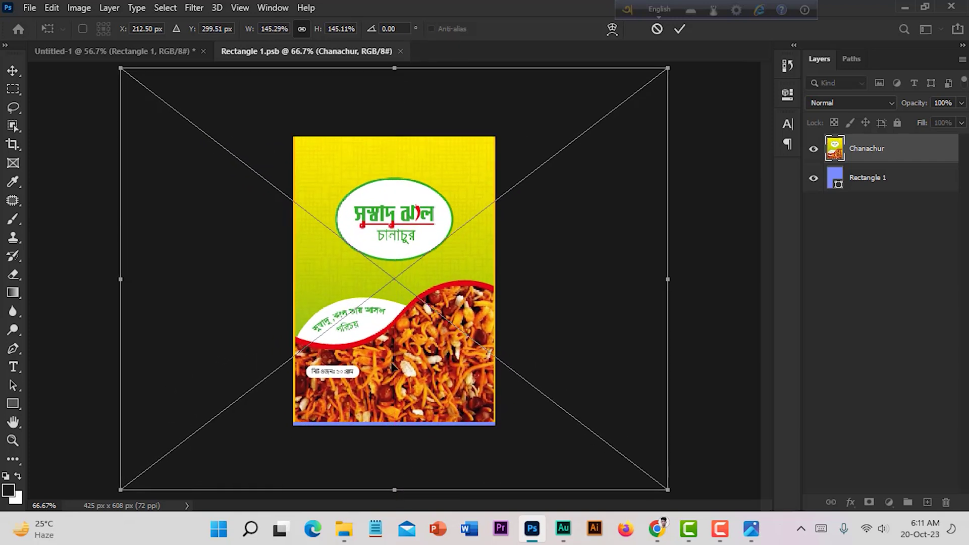
pyautogui.moveTo(396, 490); pyautogui.dragTo(395, 497)
pyautogui.moveTo(394, 68); pyautogui.dragTo(393, 63)
pyautogui.click(13, 71)
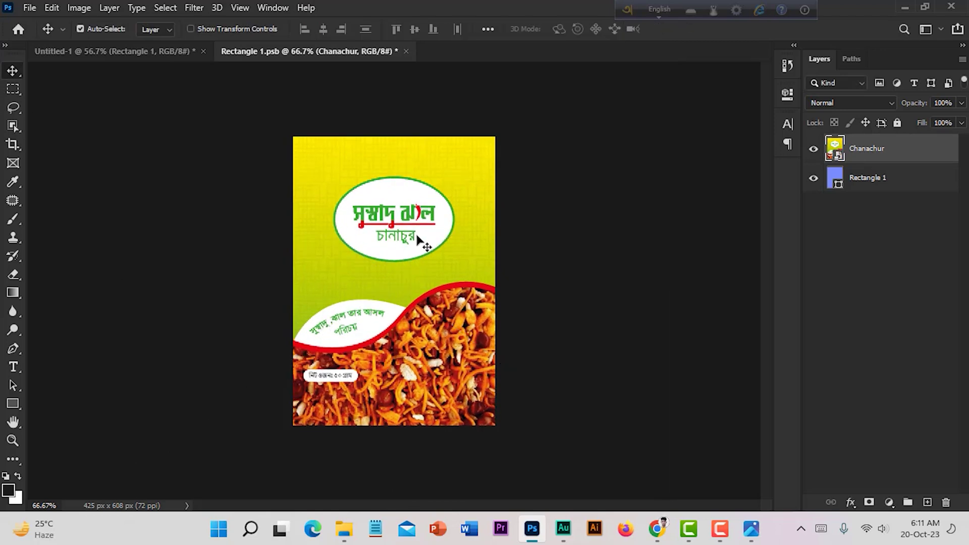
pyautogui.hotkey('ctrl', 's')
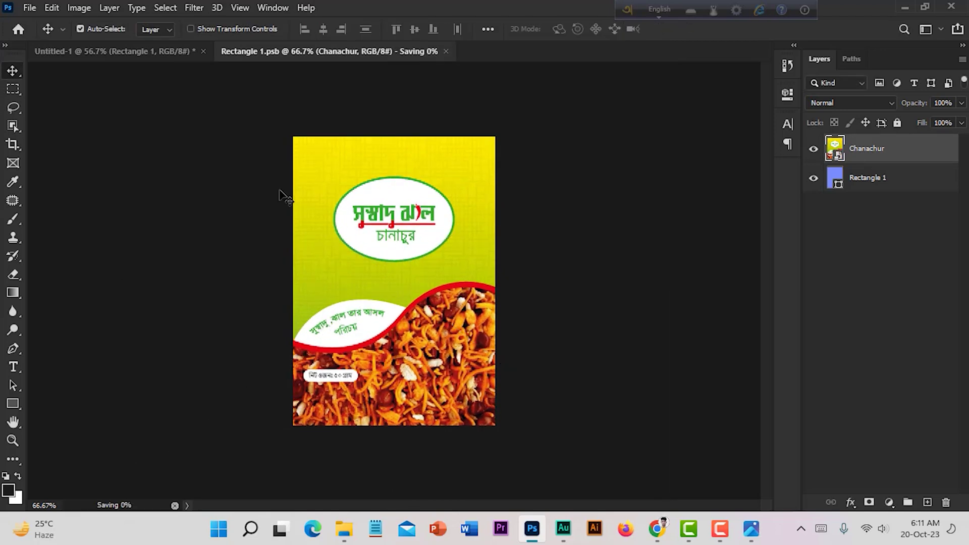
pyautogui.click(169, 53)
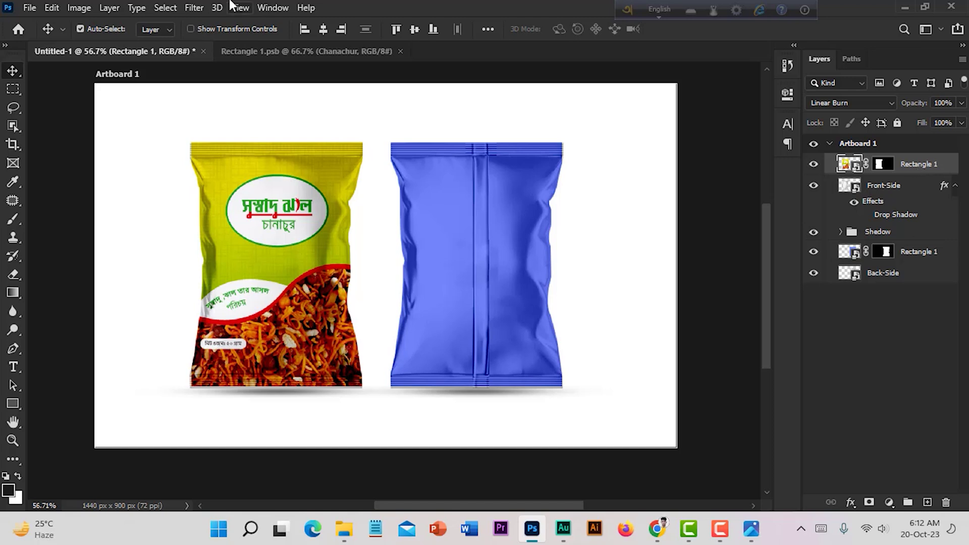
# Apply the Camera Raw Filter to the front label with Saturation +6, Clarity +1 and Contrast +3, and deselect the layer
pyautogui.click(195, 9)
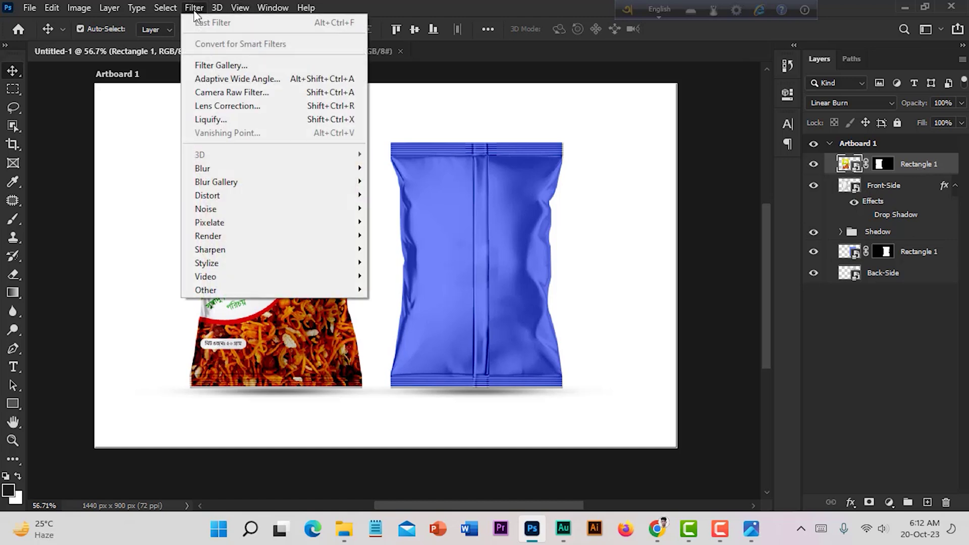
pyautogui.click(261, 97)
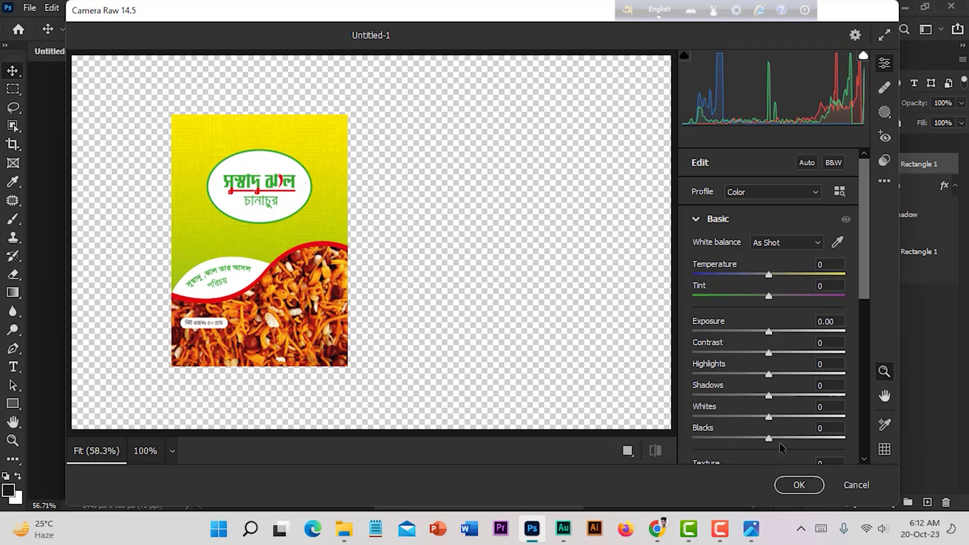
pyautogui.scroll(-5, 763, 426)
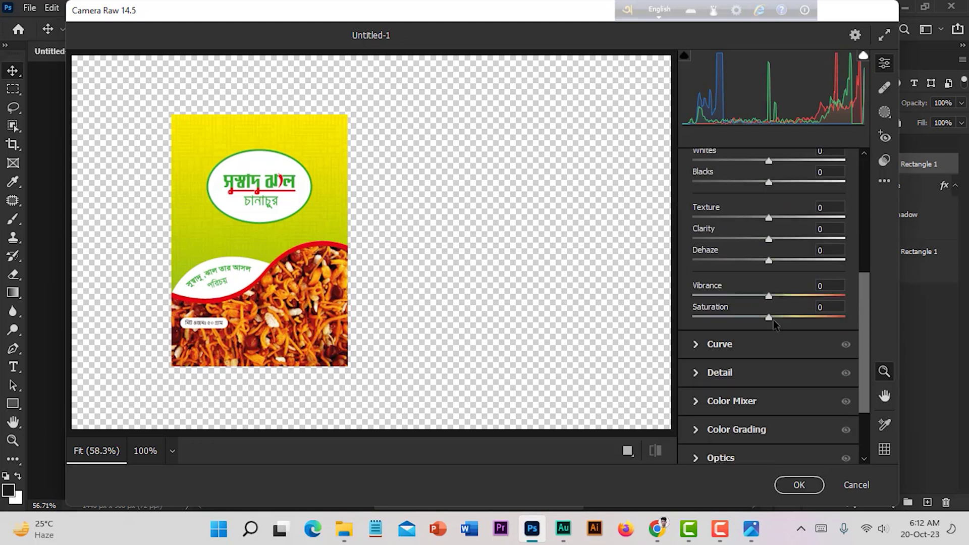
pyautogui.moveTo(768, 318); pyautogui.dragTo(774, 322)
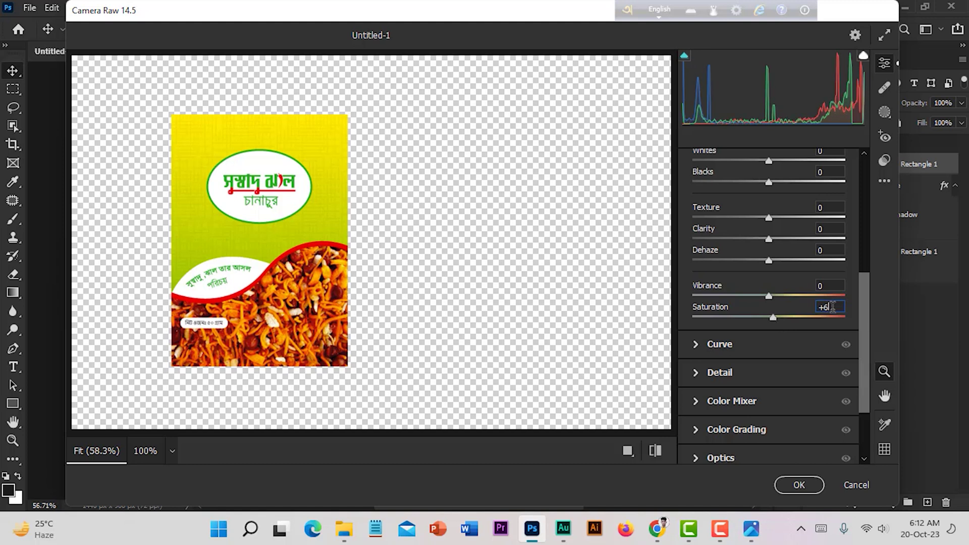
pyautogui.scroll(-3, 832, 307)
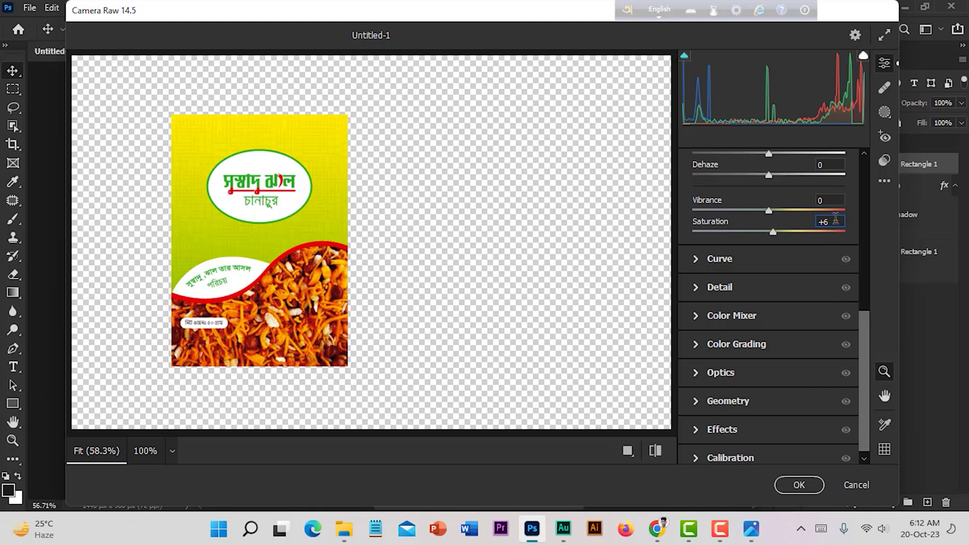
pyautogui.scroll(6, 768, 212)
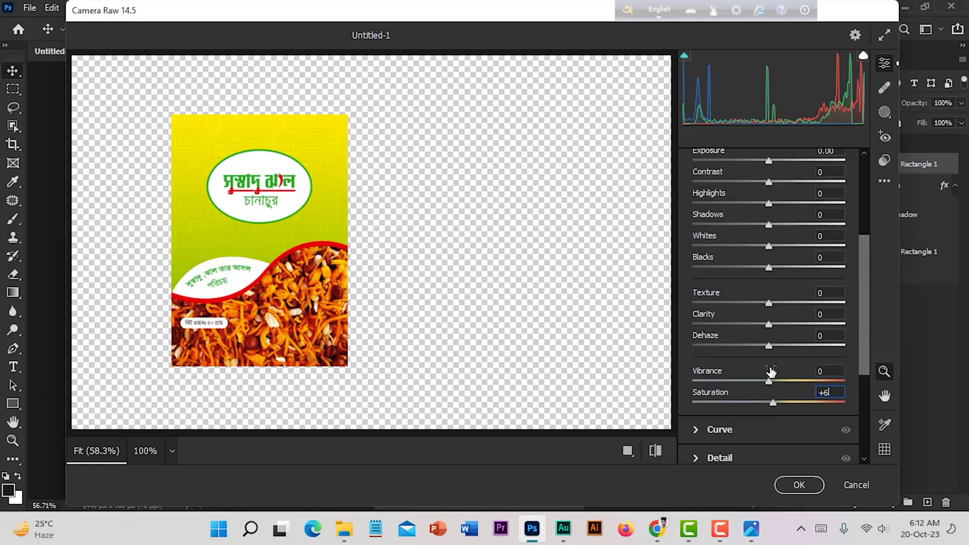
pyautogui.moveTo(772, 325); pyautogui.dragTo(772, 327)
pyautogui.moveTo(769, 182); pyautogui.dragTo(771, 183)
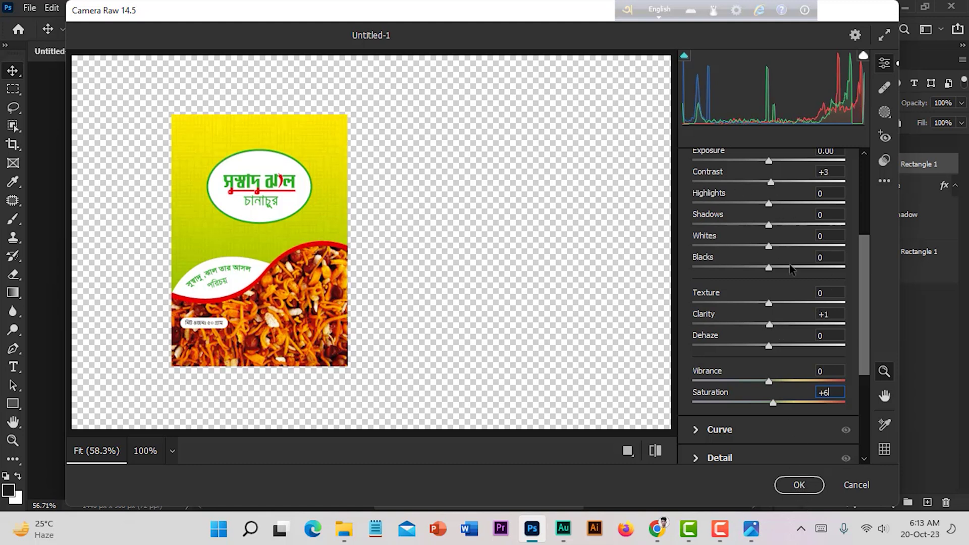
pyautogui.click(799, 482)
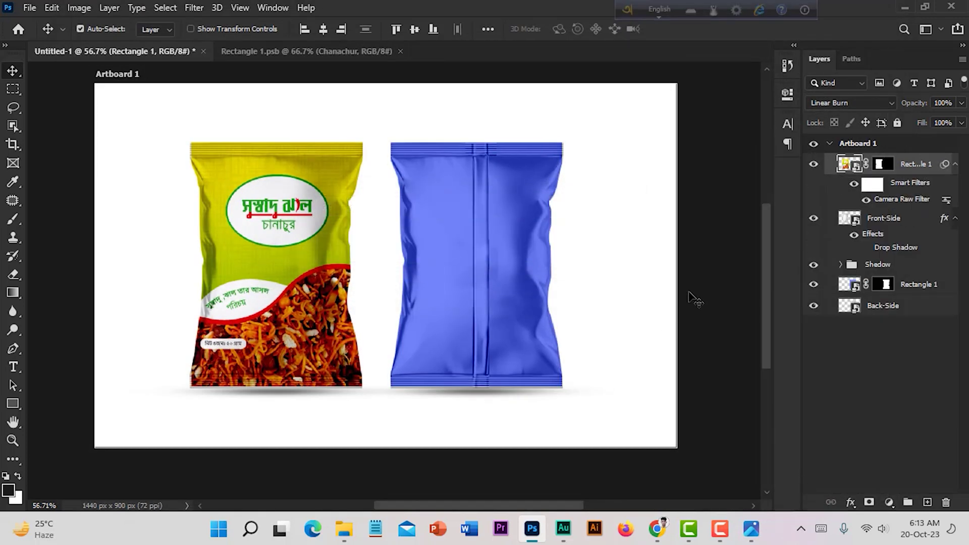
pyautogui.click(704, 292)
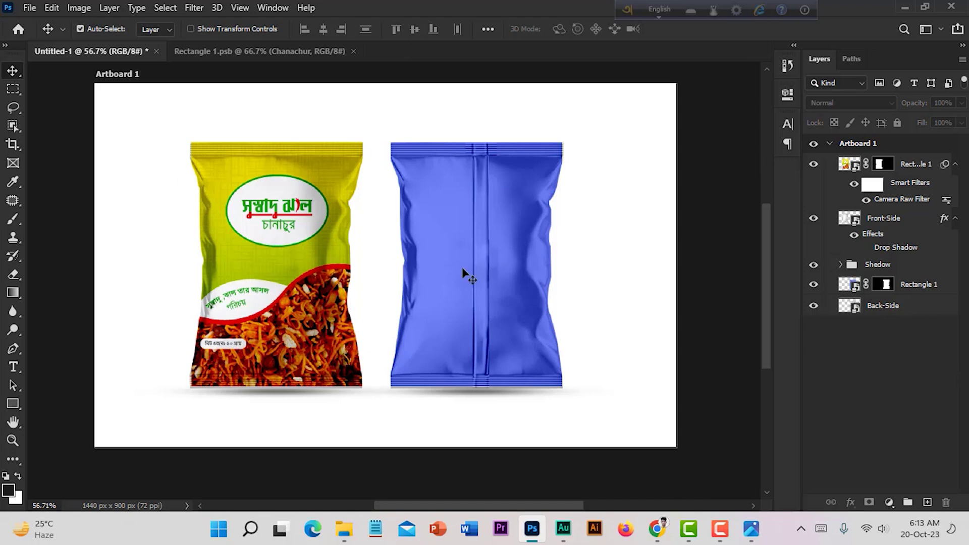
# Open the back pouch's Rectangle 1 smart object and copy the Chanachur artwork into it, aligning the nutrition panel with the canvas's left edge
pyautogui.doubleClick(853, 287)
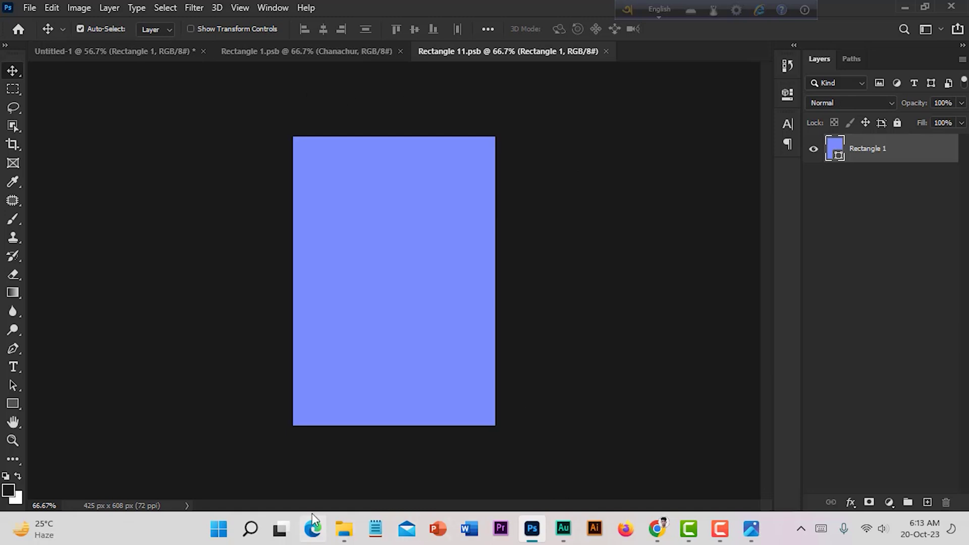
pyautogui.click(319, 49)
pyautogui.moveTo(396, 257); pyautogui.dragTo(522, 52)
pyautogui.moveTo(508, 199); pyautogui.dragTo(498, 296)
pyautogui.moveTo(385, 270); pyautogui.dragTo(406, 254)
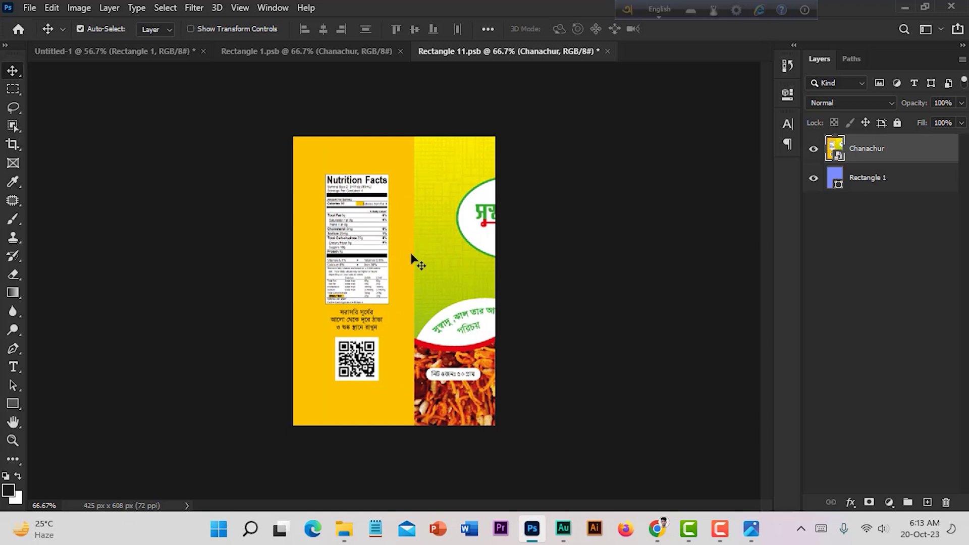
# Duplicate the Chanachur layer in the back label and hide the original
pyautogui.moveTo(903, 155); pyautogui.dragTo(927, 502)
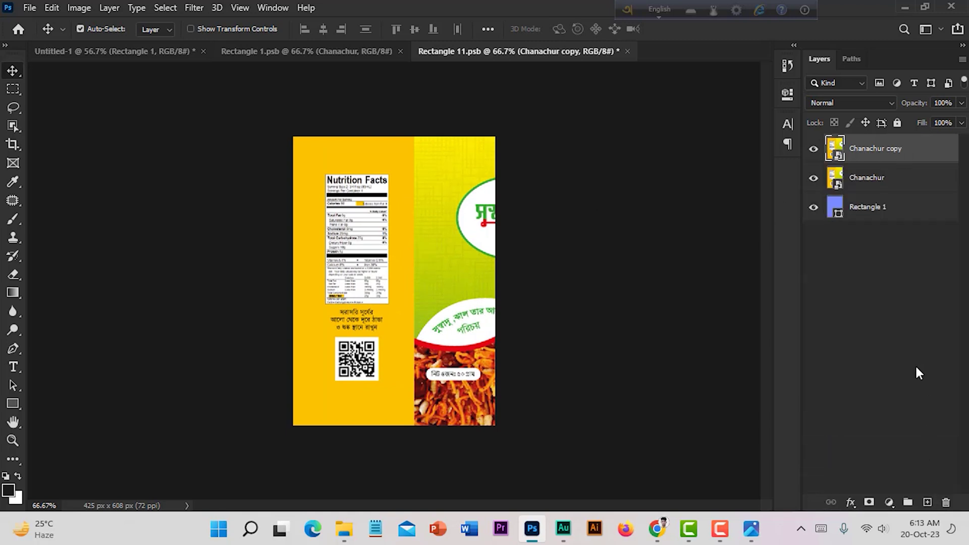
pyautogui.keyDown('ctrl'); pyautogui.click(895, 156); pyautogui.keyUp('ctrl')
pyautogui.click(886, 184)
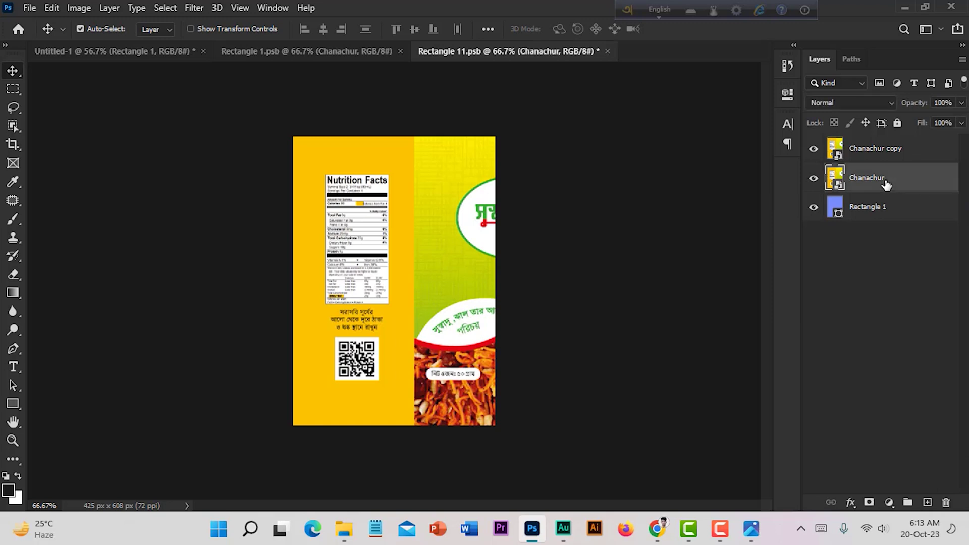
pyautogui.click(812, 179)
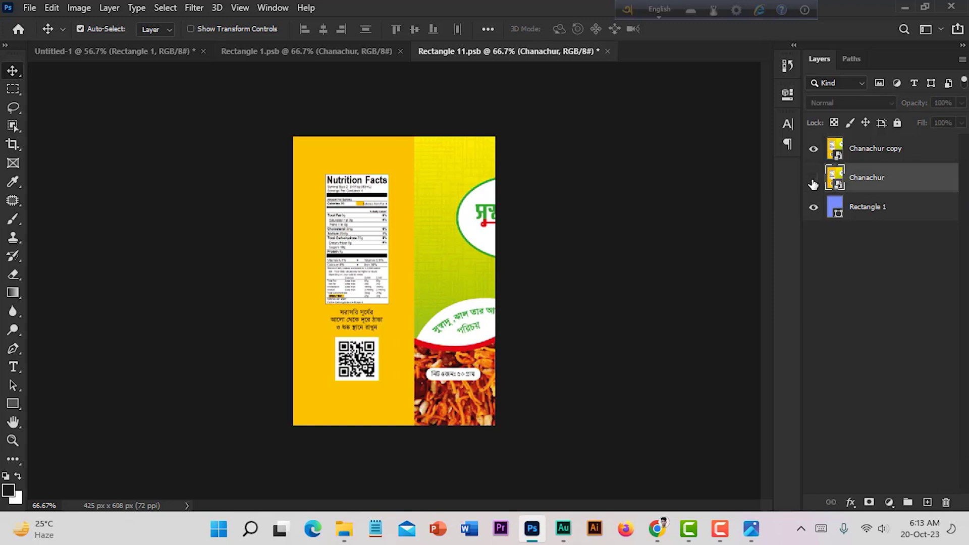
# Mask the Chanachur copy layer with a rectangular selection so only the yellow Nutrition Facts and QR code panel shows
pyautogui.click(876, 154)
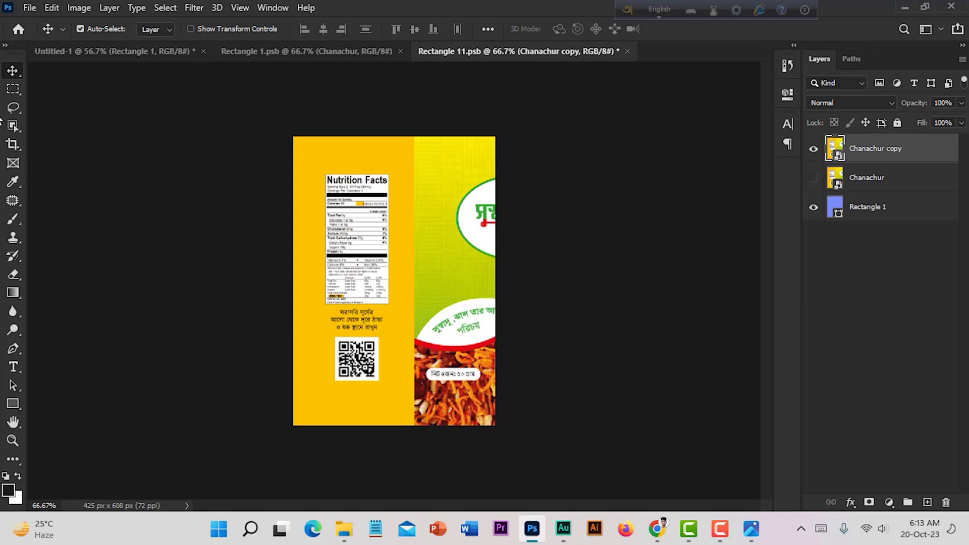
pyautogui.click(7, 90)
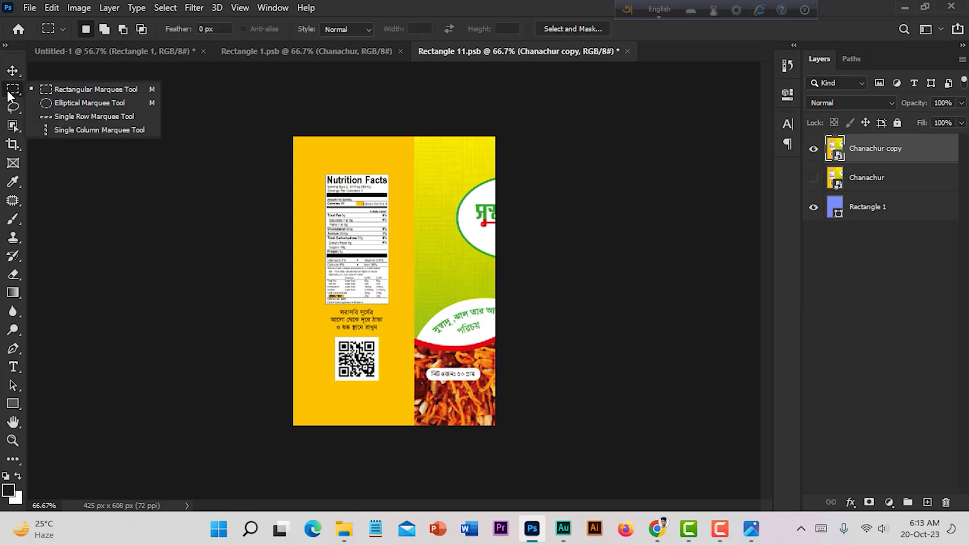
pyautogui.click(38, 91)
pyautogui.moveTo(293, 137); pyautogui.dragTo(413, 426)
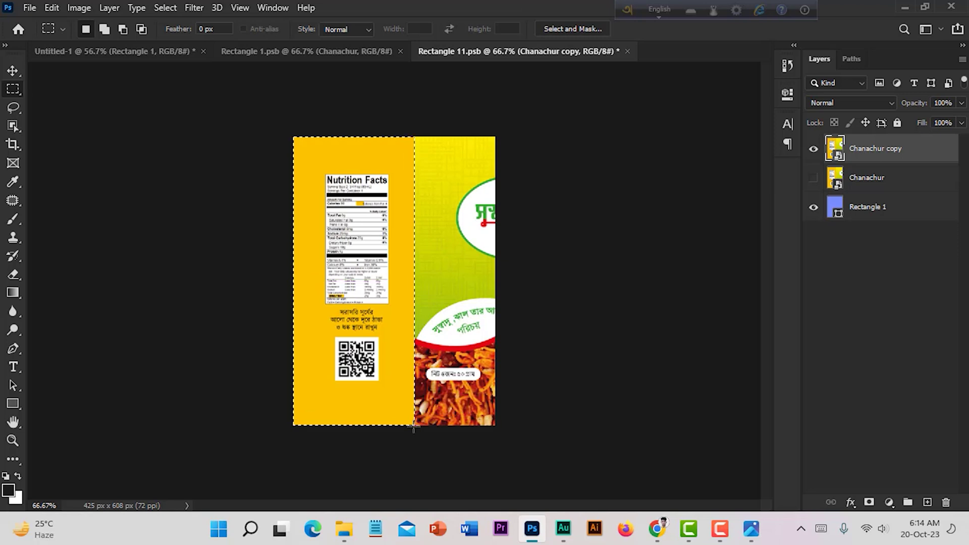
pyautogui.click(868, 502)
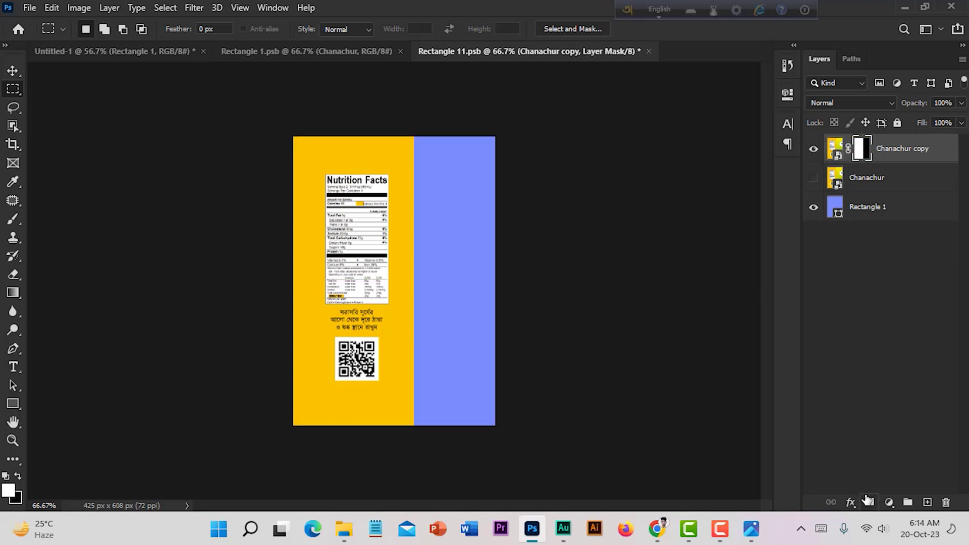
pyautogui.click(20, 71)
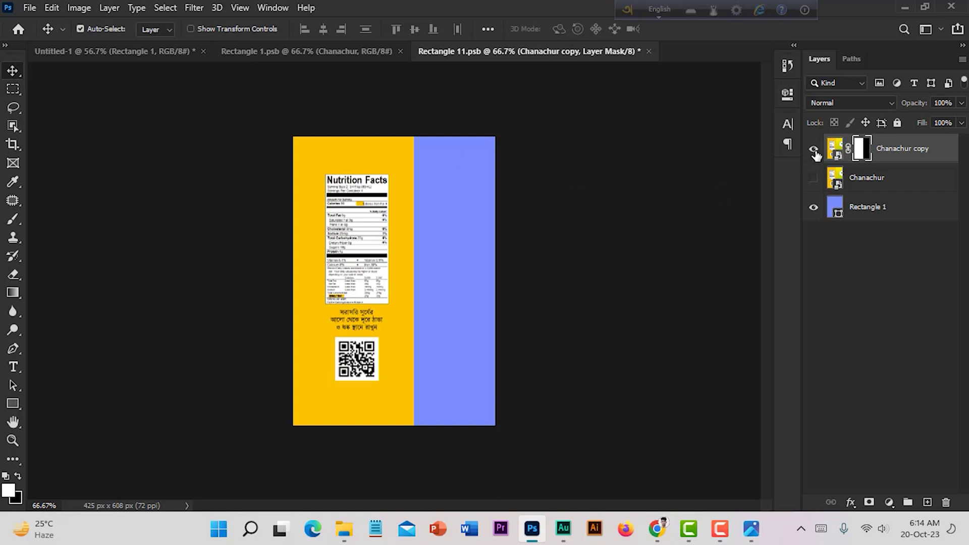
# Hide Chanachur copy, show the original Chanachur layer and shift it so its barcode panel meets the canvas's right edge
pyautogui.click(814, 151)
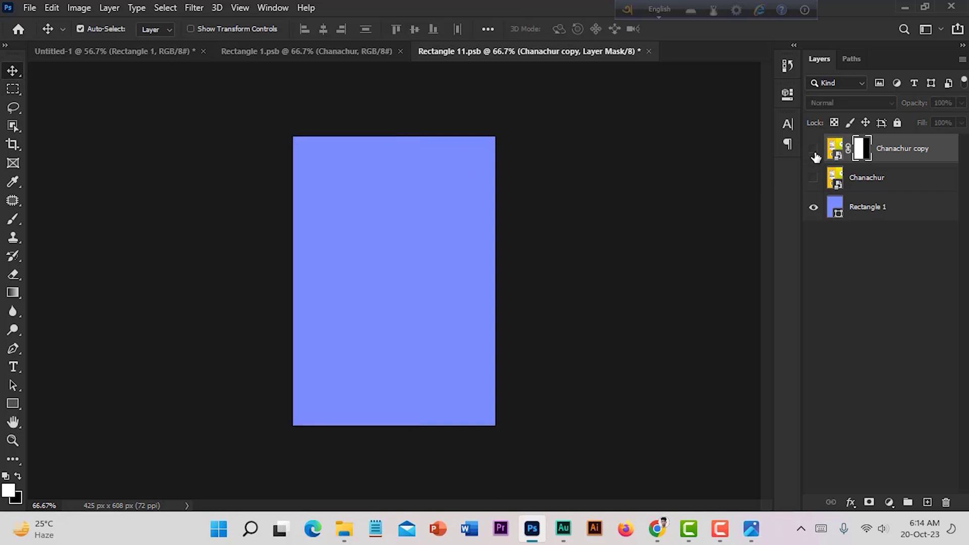
pyautogui.click(865, 178)
pyautogui.click(813, 179)
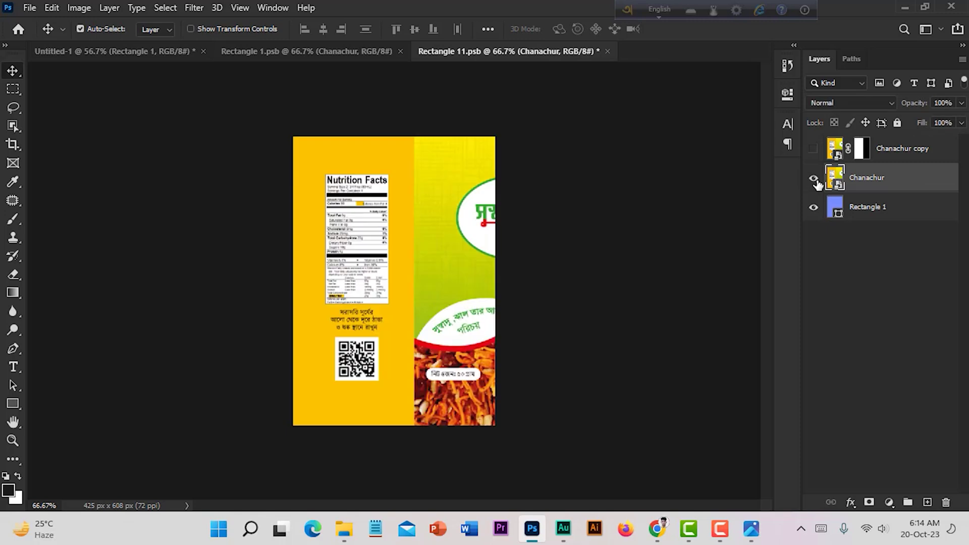
pyautogui.moveTo(429, 243); pyautogui.dragTo(390, 243)
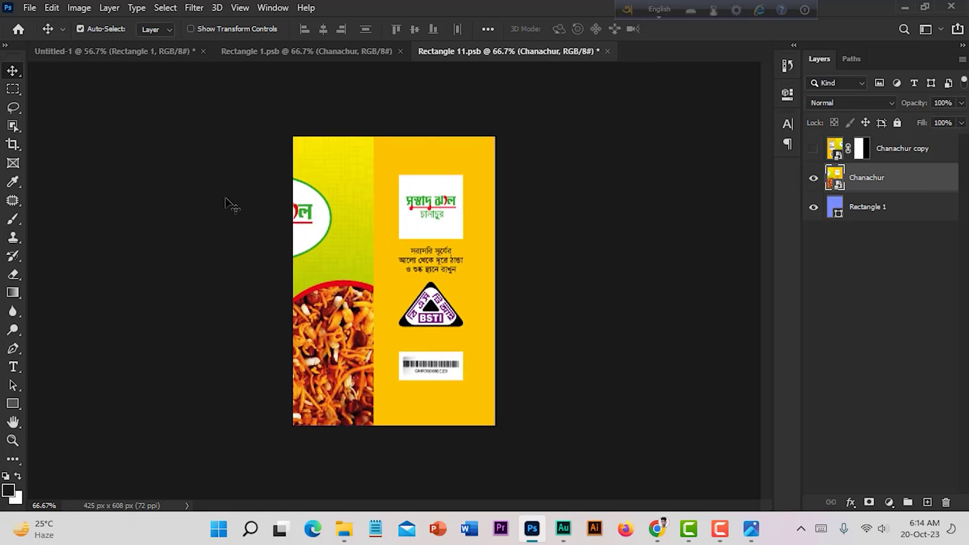
# Mask the Chanachur layer to its yellow logo and barcode panel, and show the Chanachur copy layer again
pyautogui.click(13, 90)
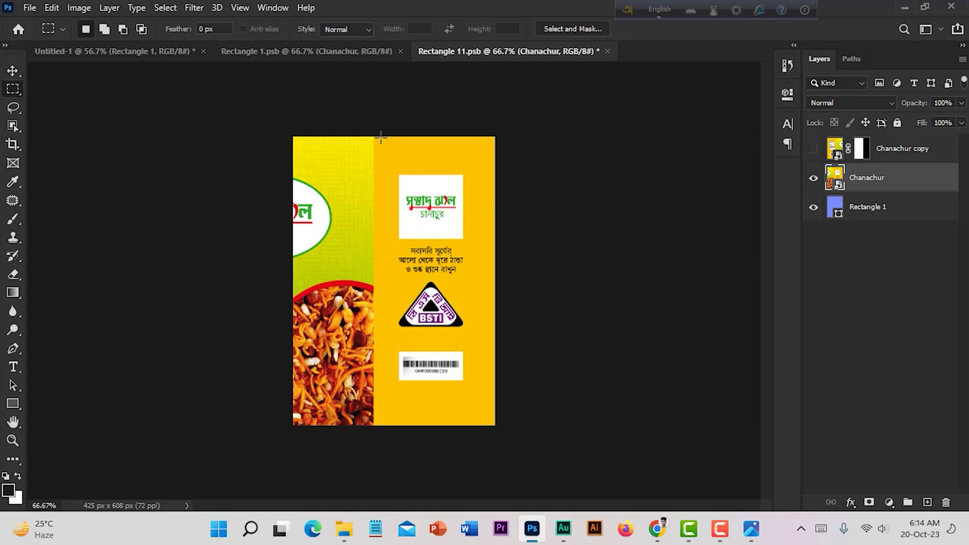
pyautogui.moveTo(373, 135); pyautogui.dragTo(497, 423)
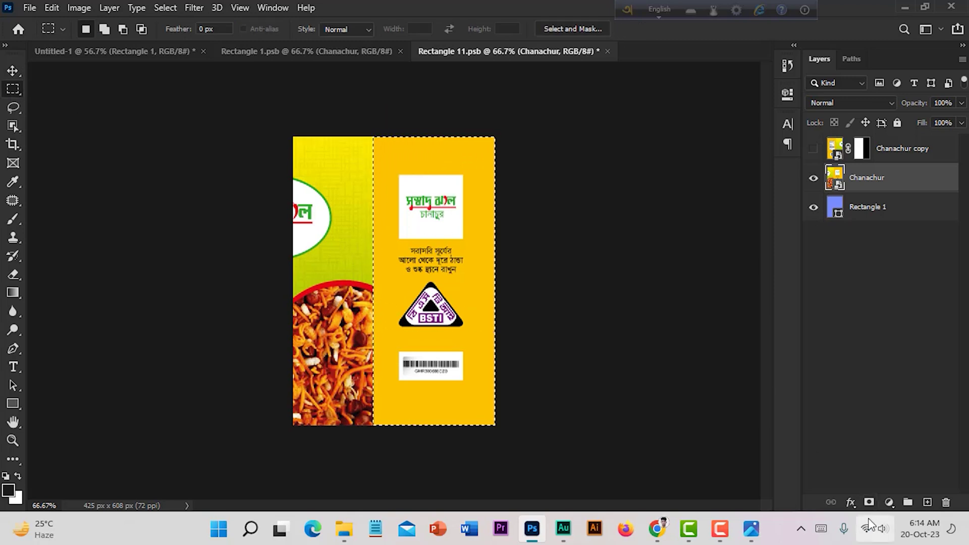
pyautogui.click(869, 502)
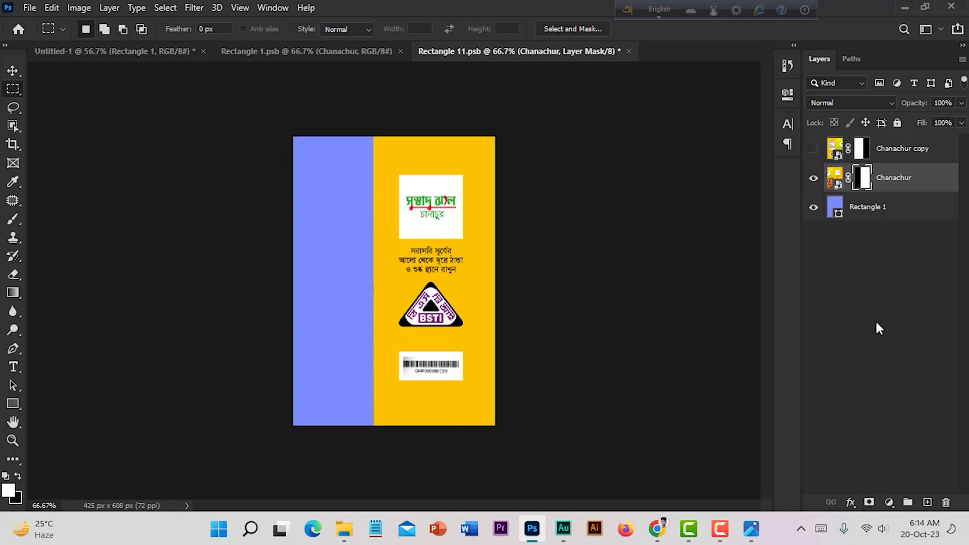
pyautogui.click(20, 75)
pyautogui.click(813, 149)
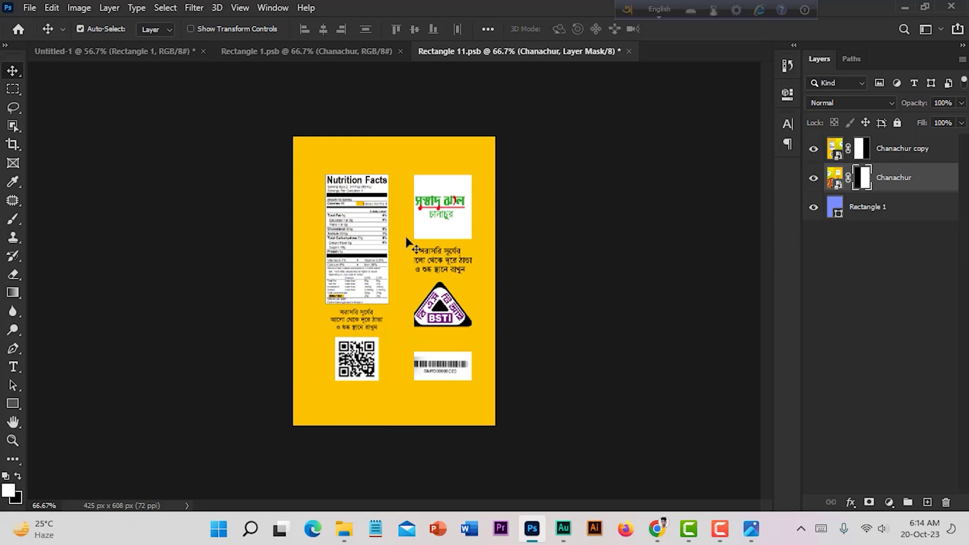
# Nudge the Nutrition Facts and QR code panel left until it no longer covers the edge of the logo and barcode panel
pyautogui.click(378, 231)
pyautogui.press('Left')
pyautogui.press('Left')
pyautogui.press('Left')
pyautogui.press('Left')
pyautogui.press('Left')
pyautogui.press('Left')
pyautogui.press('Left')
pyautogui.press('Left')
pyautogui.press('Left')
pyautogui.press('Left')
pyautogui.press('Left')
pyautogui.press('Left')
pyautogui.press('Left')
pyautogui.press('Left')
pyautogui.press('Left')
pyautogui.press('Left')
pyautogui.press('Left')
pyautogui.press('Left')
pyautogui.press('Left')
pyautogui.press('Left')
pyautogui.press('Left')
pyautogui.press('Left')
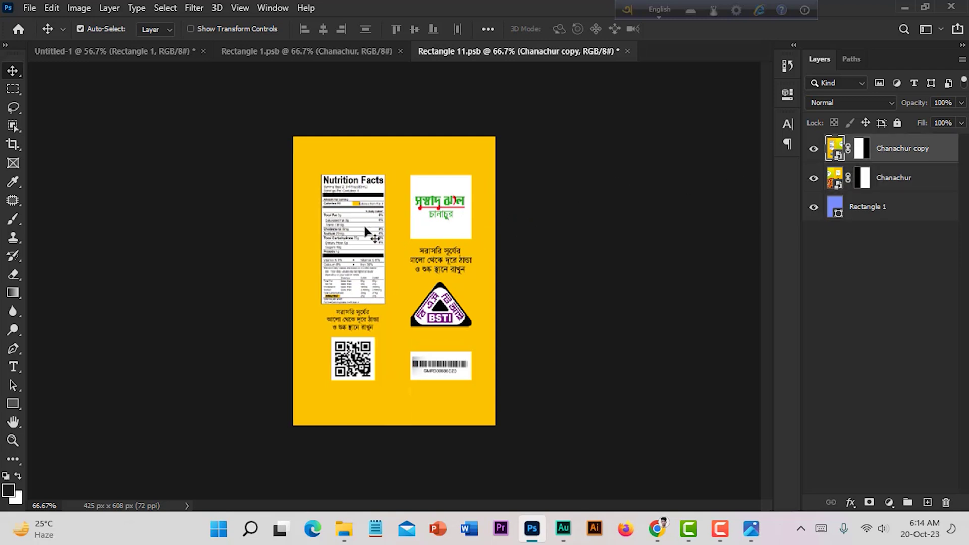
pyautogui.press('Left')
pyautogui.press('Left')
pyautogui.press('Left')
pyautogui.press('Left')
pyautogui.press('Left')
pyautogui.press('Left')
pyautogui.press('Left')
pyautogui.press('Left')
pyautogui.press('Left')
pyautogui.press('Left')
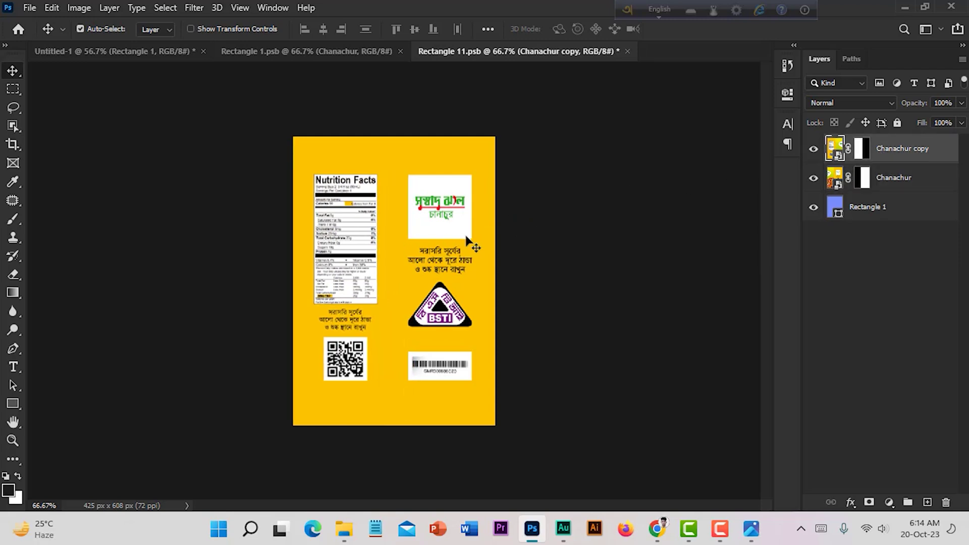
# Nudge the Chanachur layer's logo and barcode panel slightly right towards the canvas edge
pyautogui.click(457, 233)
pyautogui.press('Right')
pyautogui.press('Right')
pyautogui.press('Right')
pyautogui.press('Right')
pyautogui.press('Right')
pyautogui.press('Right')
pyautogui.press('Right')
pyautogui.press('Right')
pyautogui.press('Right')
pyautogui.press('Right')
pyautogui.press('Right')
pyautogui.press('Right')
pyautogui.press('Right')
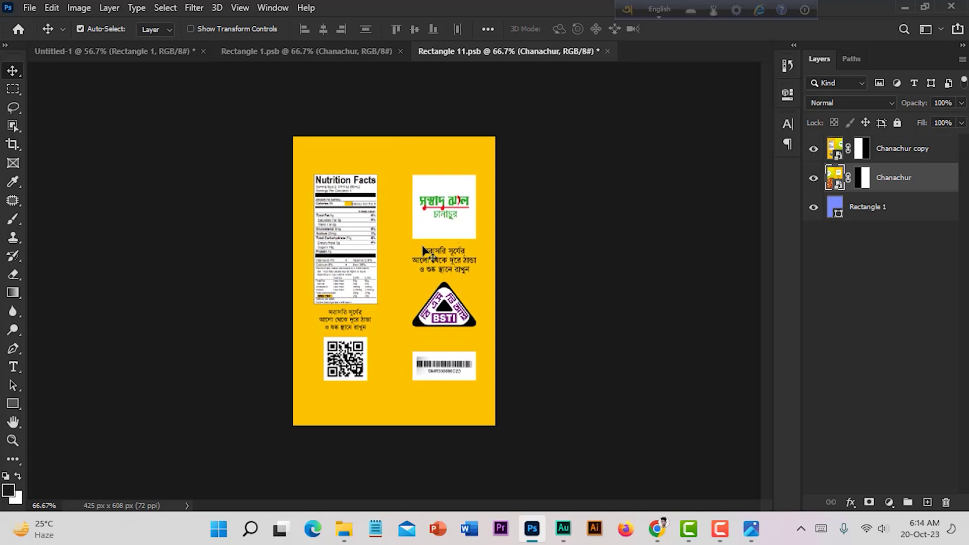
pyautogui.press('Right')
# Nudge the Nutrition Facts panel slightly further left, save the back label and check it on the packet mockup
pyautogui.click(349, 242)
pyautogui.press('Left')
pyautogui.press('Left')
pyautogui.press('Left')
pyautogui.press('Left')
pyautogui.press('Left')
pyautogui.press('Left')
pyautogui.press('Left')
pyautogui.press('Left')
pyautogui.press('Left')
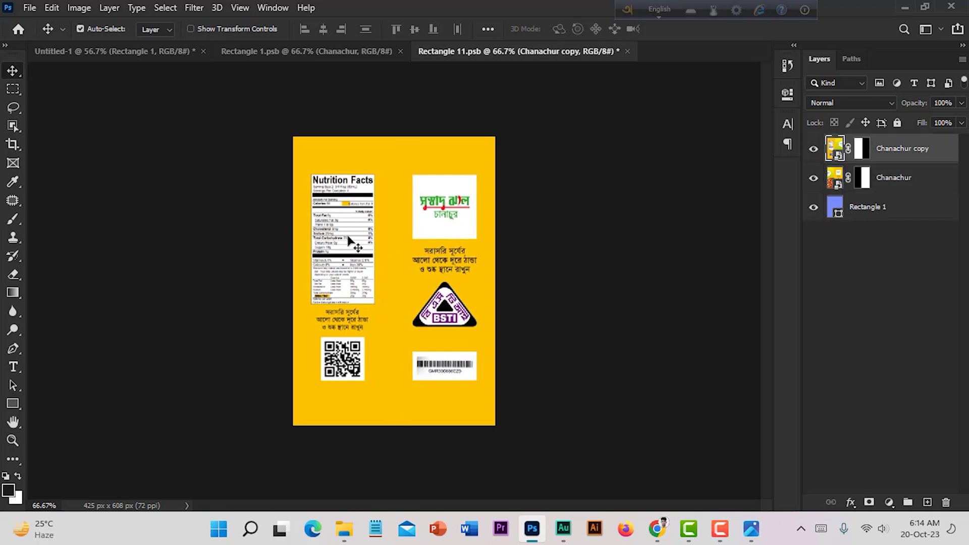
pyautogui.click(569, 328)
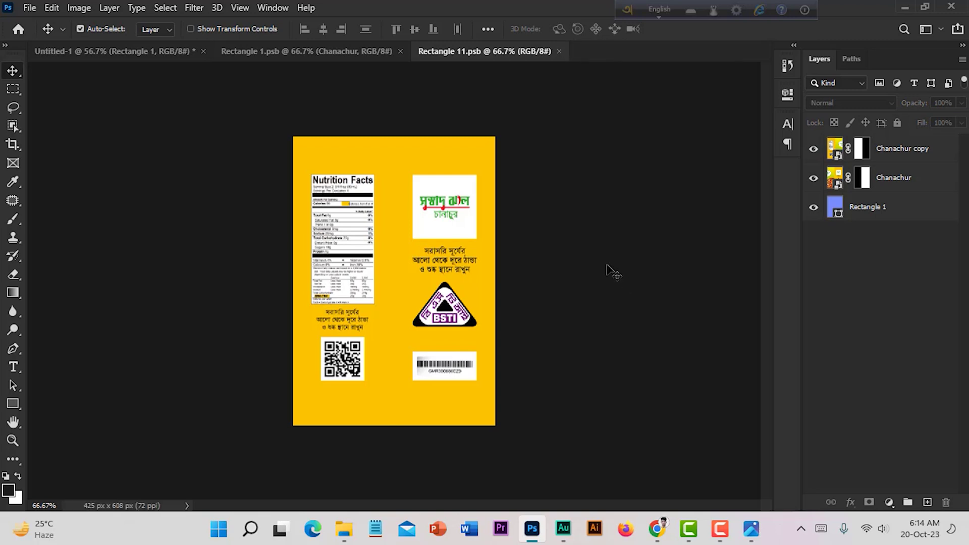
pyautogui.click(172, 52)
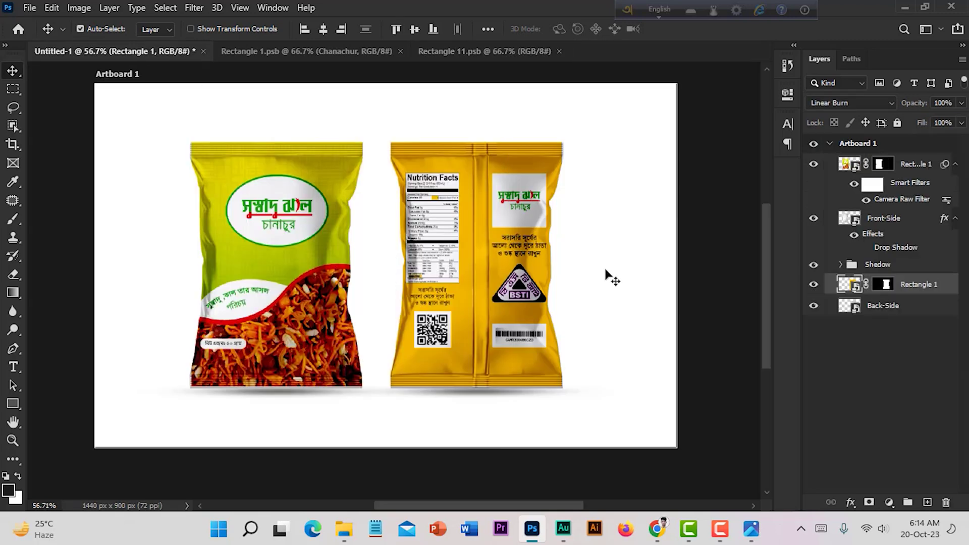
# Nudge both back label panels slightly right, save the label and return to the packet mockup
pyautogui.click(483, 53)
pyautogui.click(336, 247)
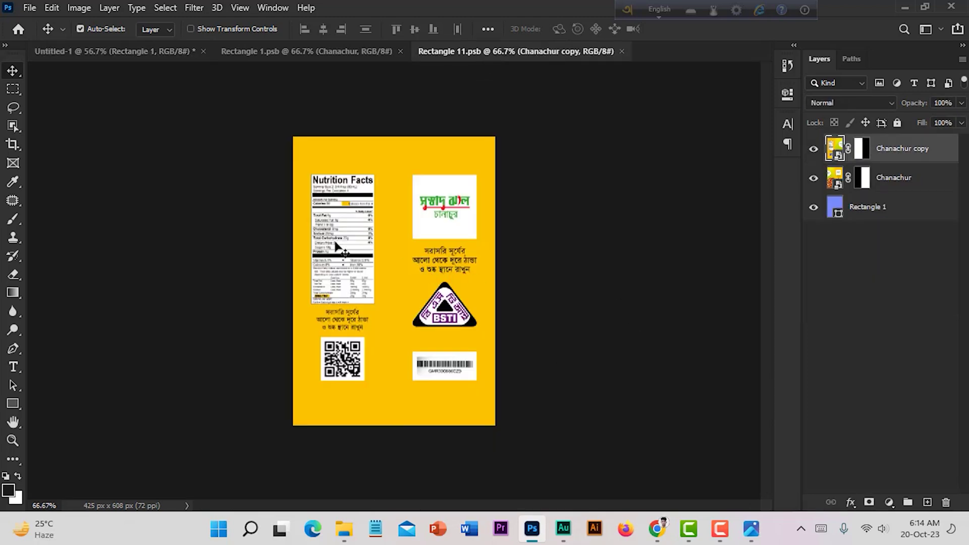
pyautogui.press('Right')
pyautogui.press('Right')
pyautogui.press('Right')
pyautogui.press('Right')
pyautogui.click(440, 246)
pyautogui.press('Right')
pyautogui.press('Right')
pyautogui.press('Right')
pyautogui.press('Right')
pyautogui.click(589, 269)
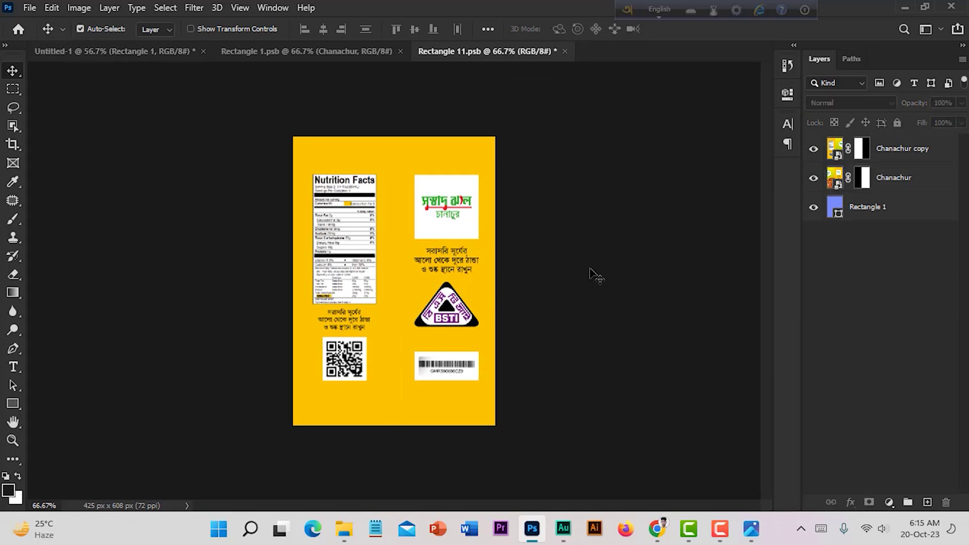
pyautogui.click(183, 52)
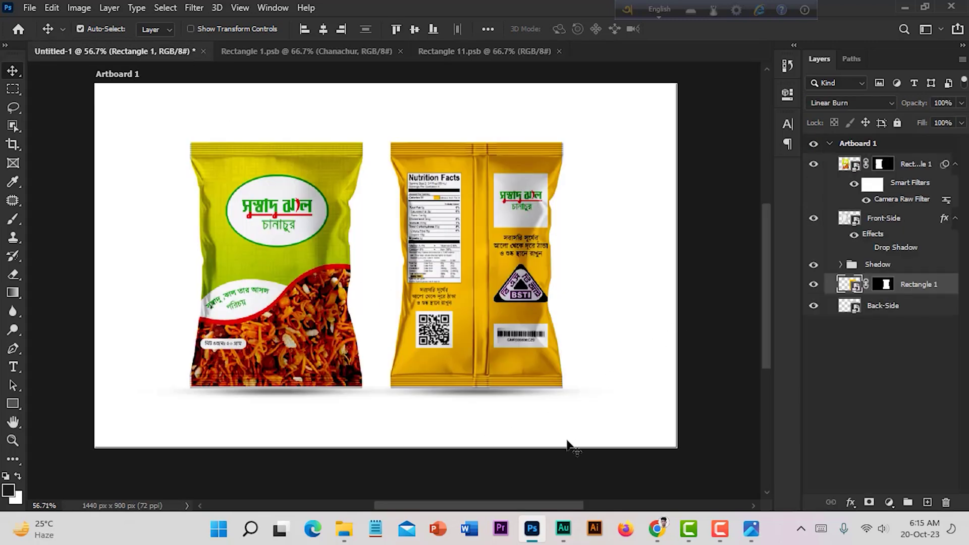
pyautogui.click(878, 368)
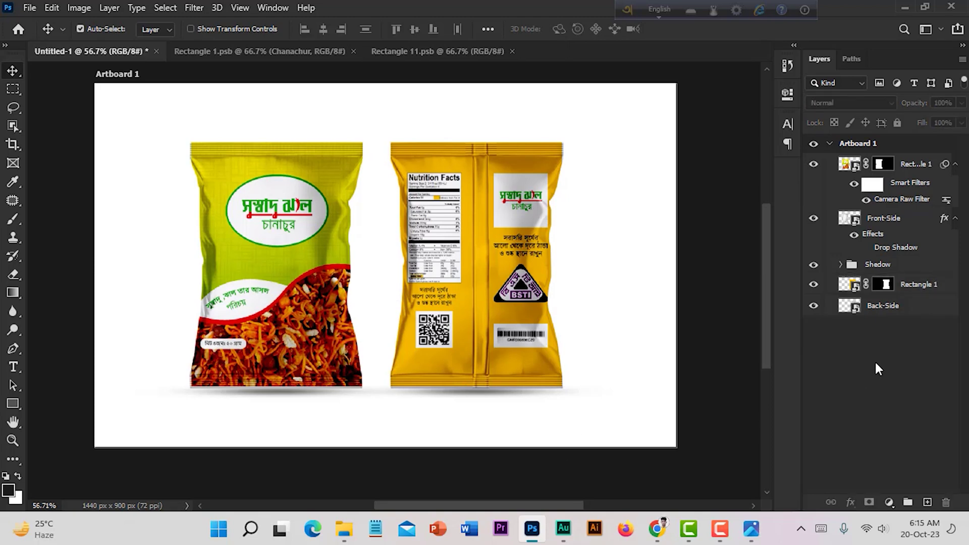
pyautogui.hotkey('ctrl', '-')
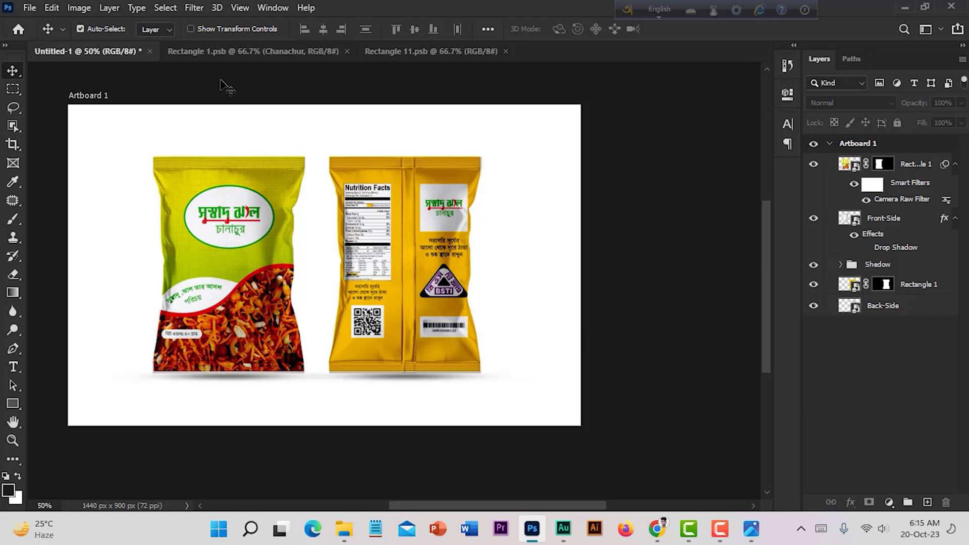
pyautogui.click(222, 52)
pyautogui.click(476, 53)
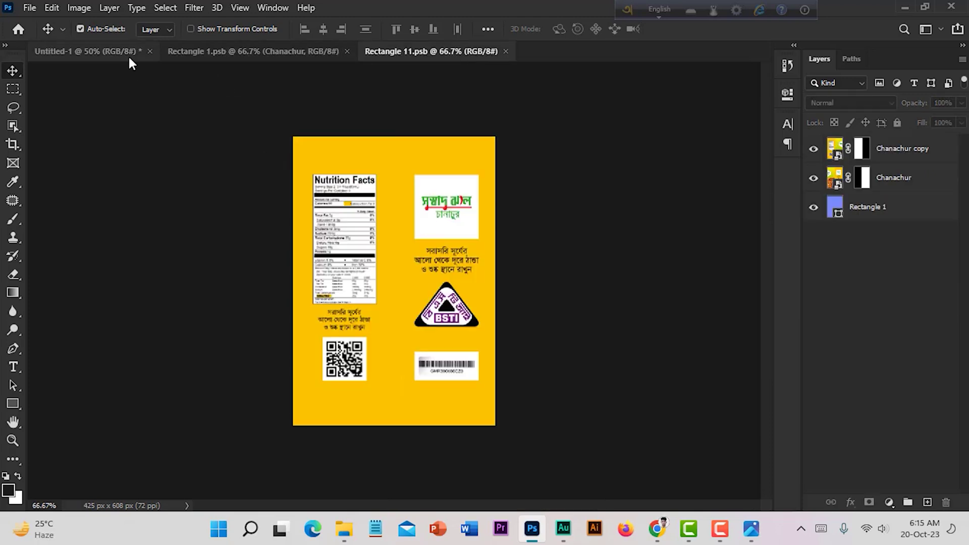
pyautogui.click(123, 49)
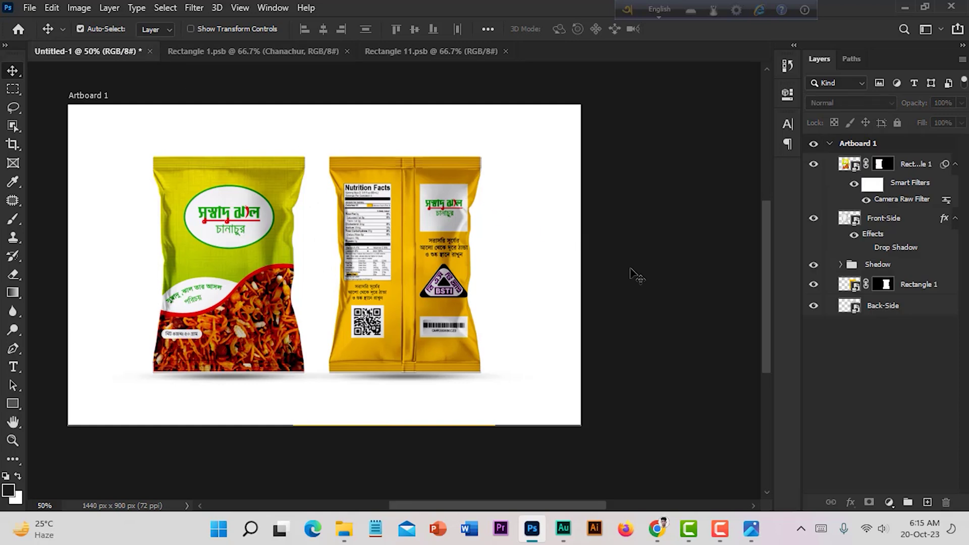
# Add a new layer beneath Back-Side and set the Gradient tool's black stop to the back packet's yellow, e0a600
pyautogui.click(928, 502)
pyautogui.moveTo(897, 169); pyautogui.dragTo(888, 353)
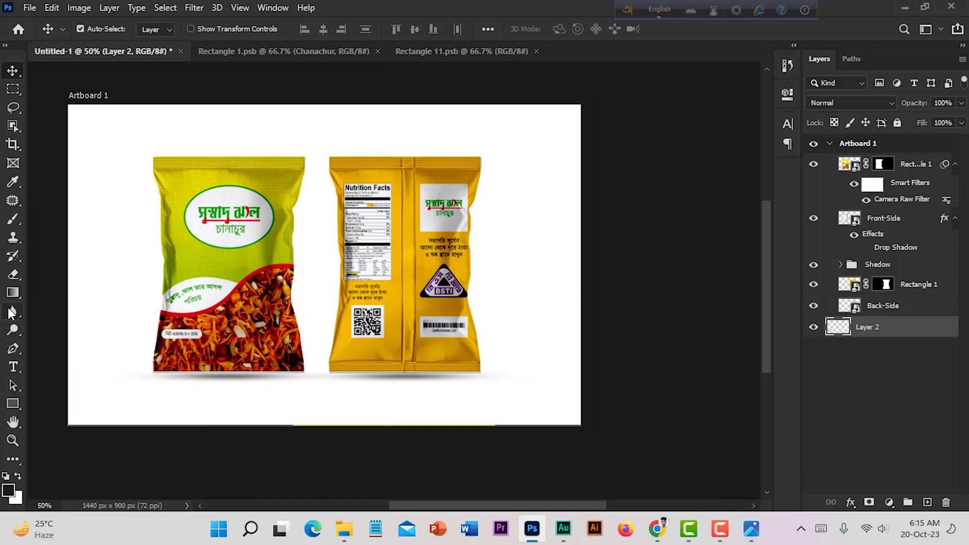
pyautogui.click(9, 290)
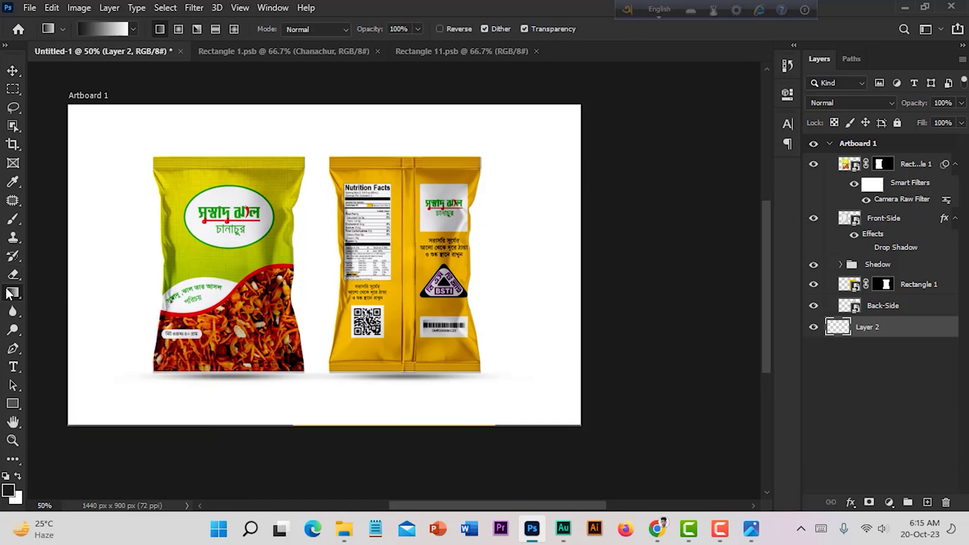
pyautogui.click(89, 28)
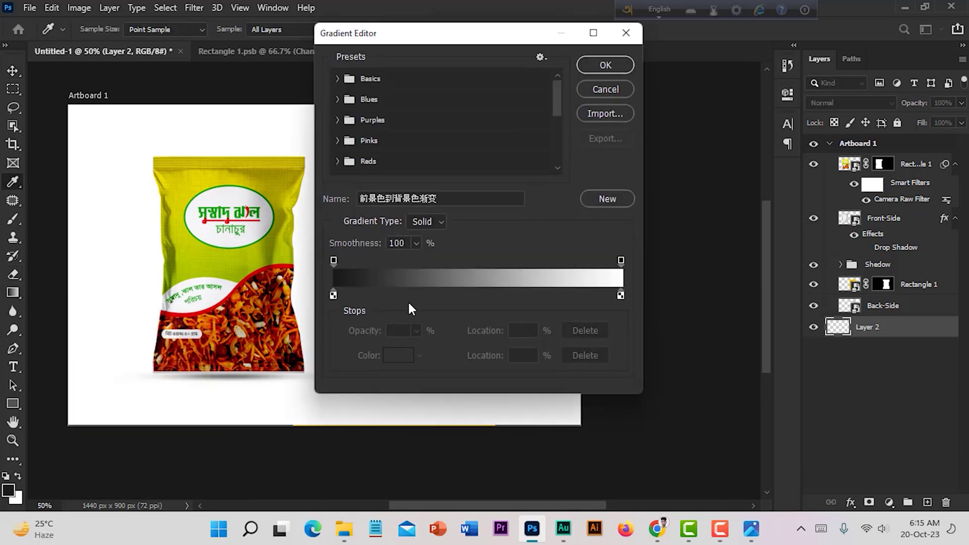
pyautogui.moveTo(437, 37); pyautogui.dragTo(716, 85)
pyautogui.doubleClick(613, 344)
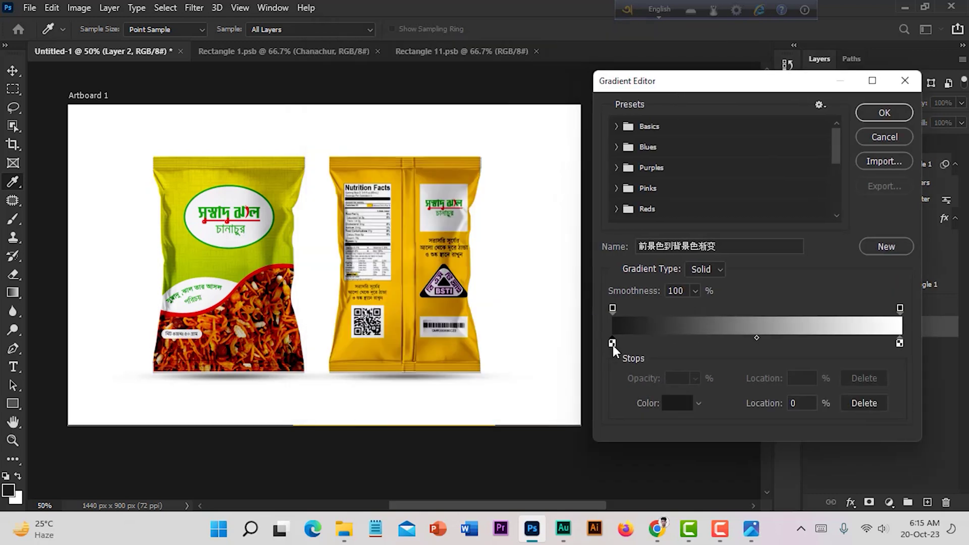
pyautogui.click(353, 351)
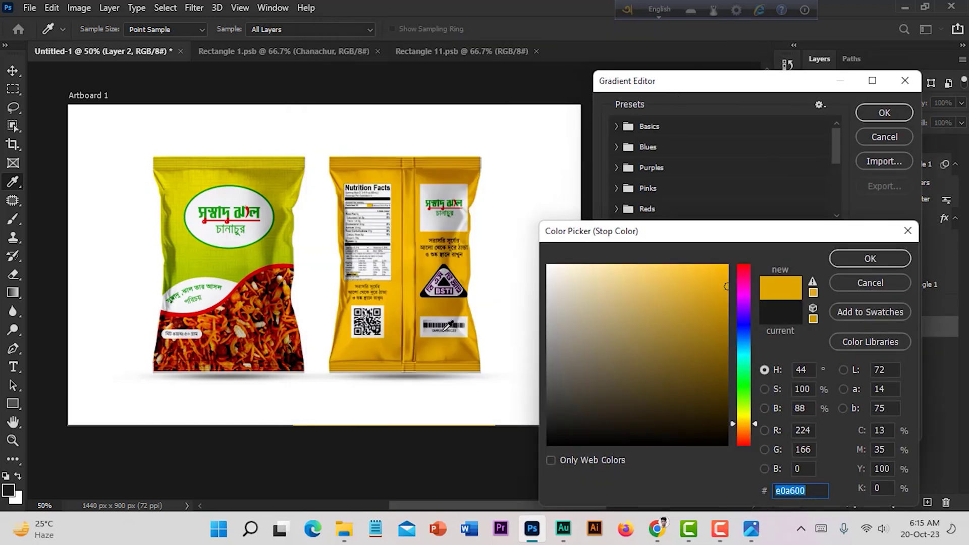
pyautogui.click(888, 257)
pyautogui.click(888, 112)
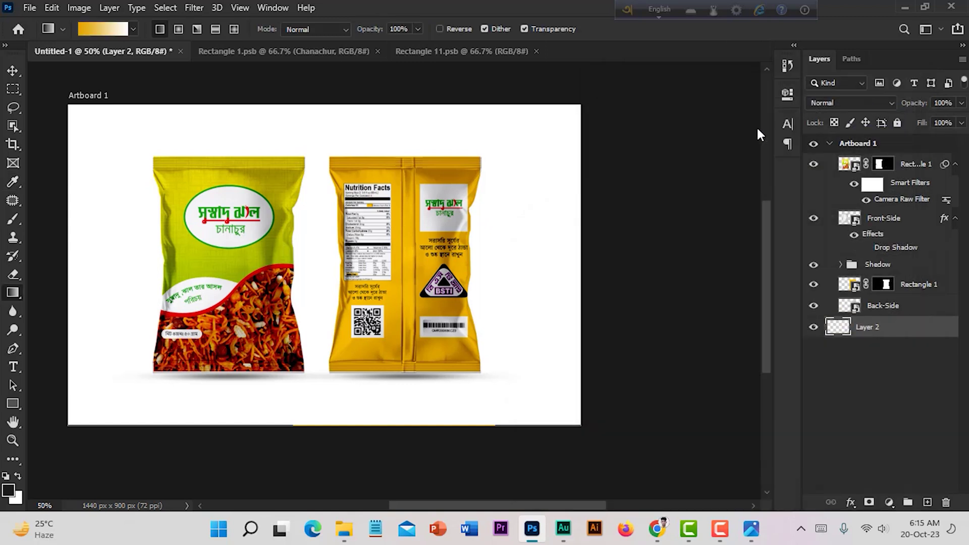
# Fill the new layer with a vertical gradient from yellow at the artboard's base to white, and try it above and beneath the packets
pyautogui.moveTo(319, 439); pyautogui.dragTo(337, 93)
pyautogui.hotkey('ctrl', 'shift', ']')
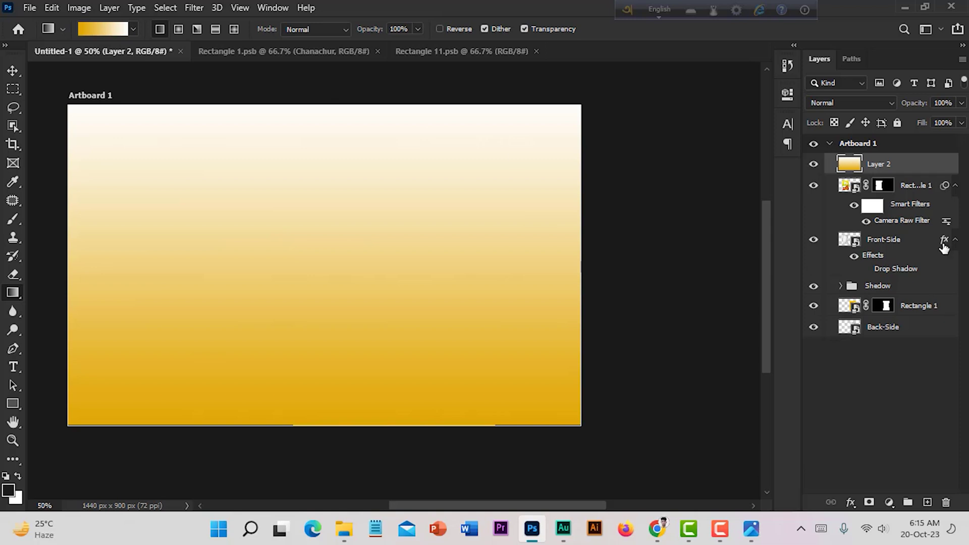
pyautogui.hotkey('ctrl', 'shift', '[')
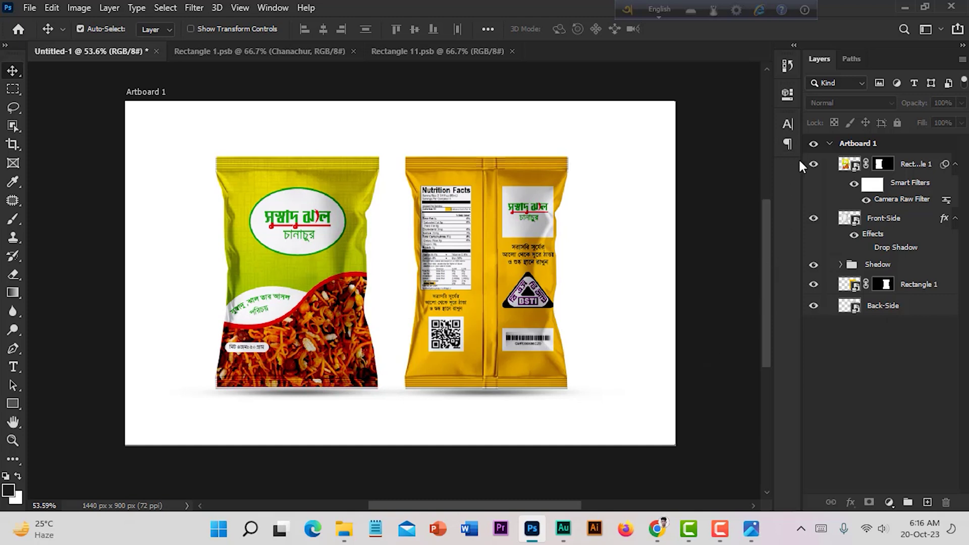
# Hide the front packet's Rectangle 1 label layer
pyautogui.click(813, 164)
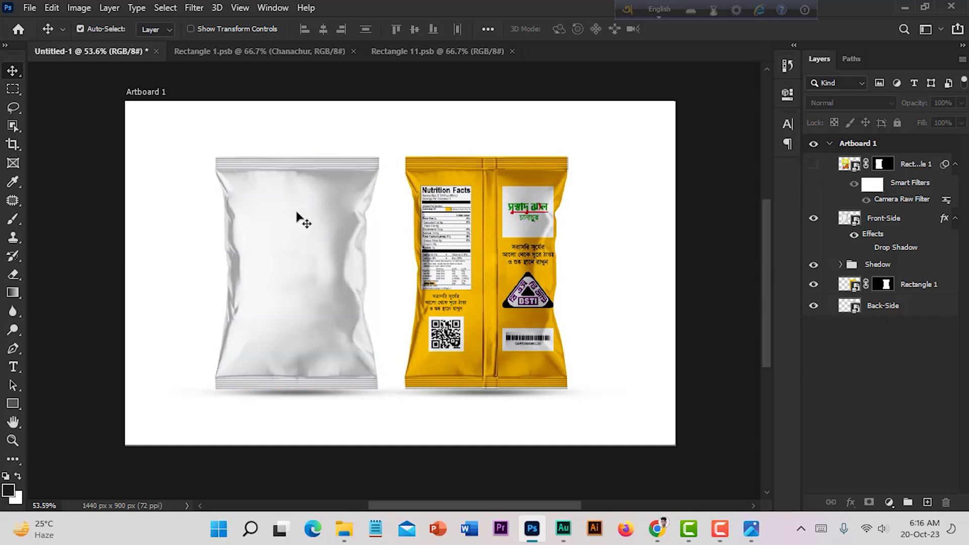